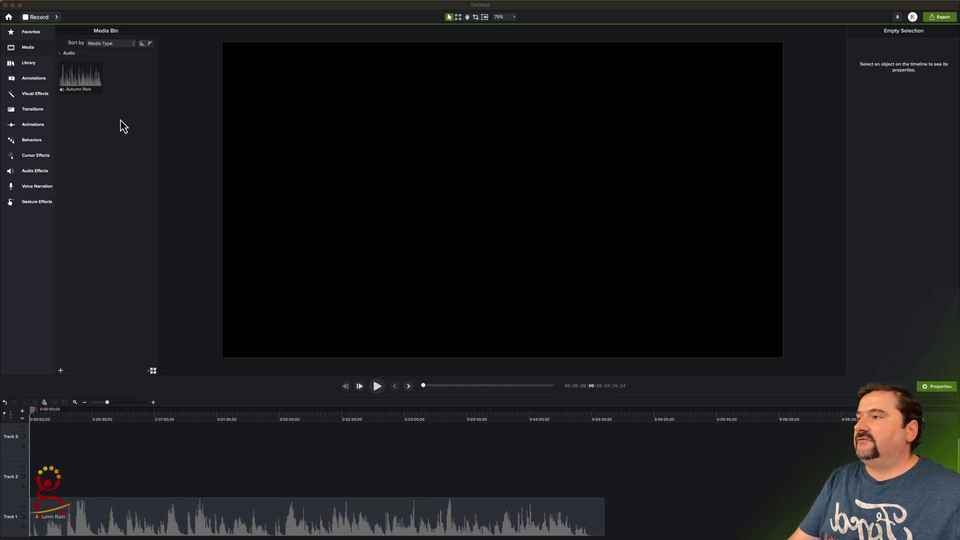
- Place the Audio Bars visualizer on Track 2 above Autumn Rain and stretch the clip toward 1:35
{"action": "left_click", "coordinate": [33, 66]}
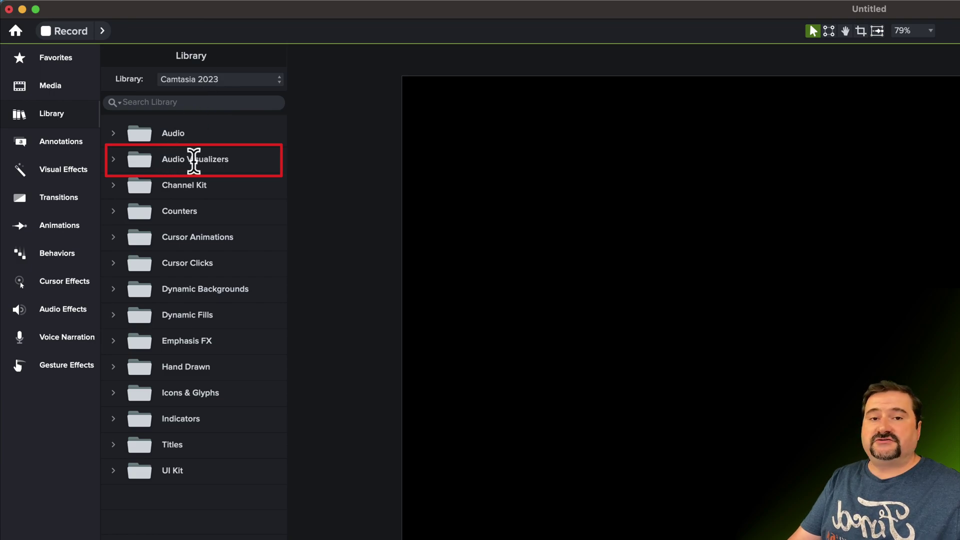
{"action": "left_click", "coordinate": [113, 160]}
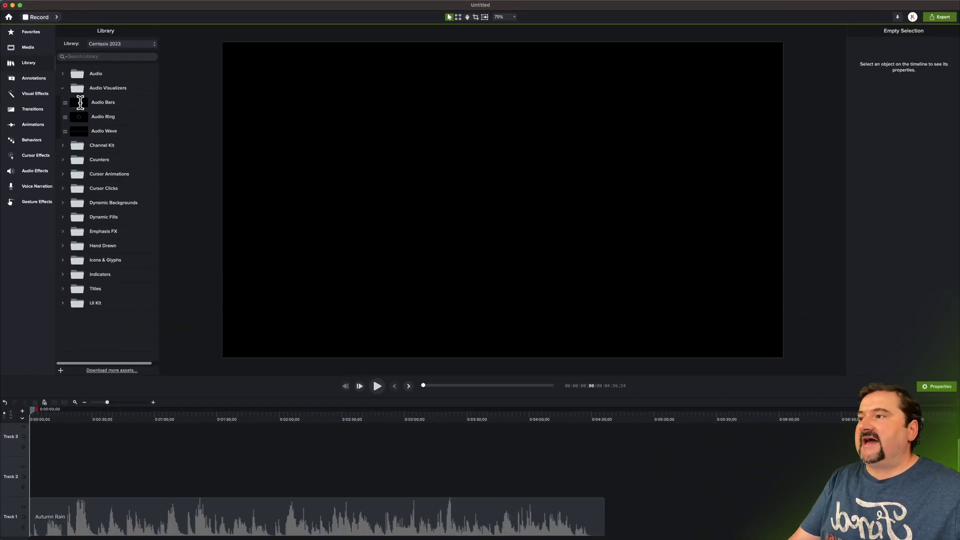
{"action": "left_click_drag", "start_coordinate": [80, 103], "coordinate": [31, 483]}
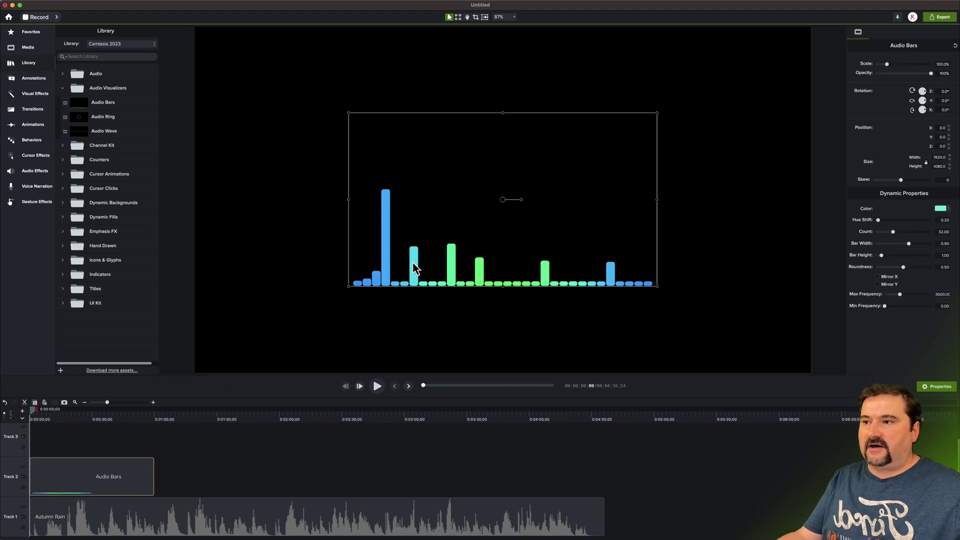
{"action": "left_click", "coordinate": [184, 483]}
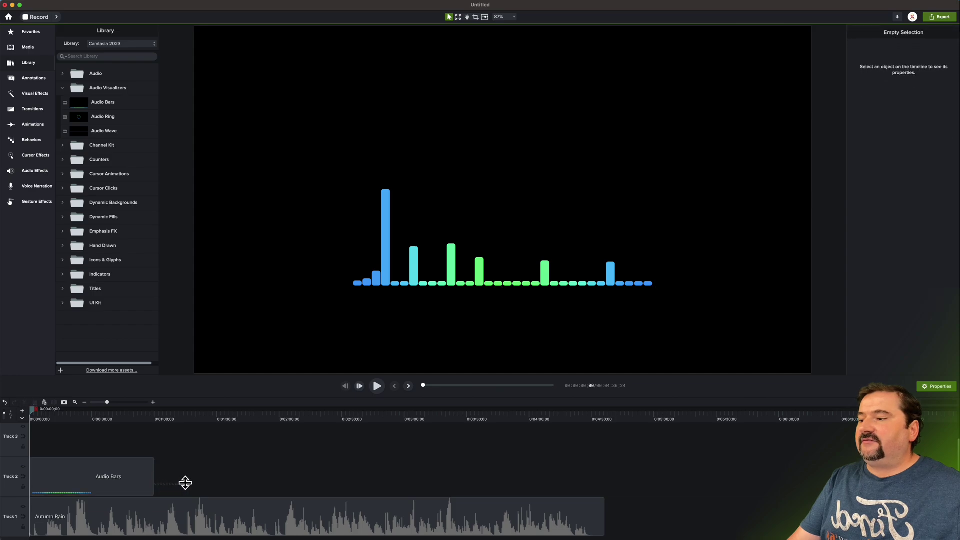
{"action": "left_click_drag", "start_coordinate": [146, 484], "coordinate": [182, 478]}
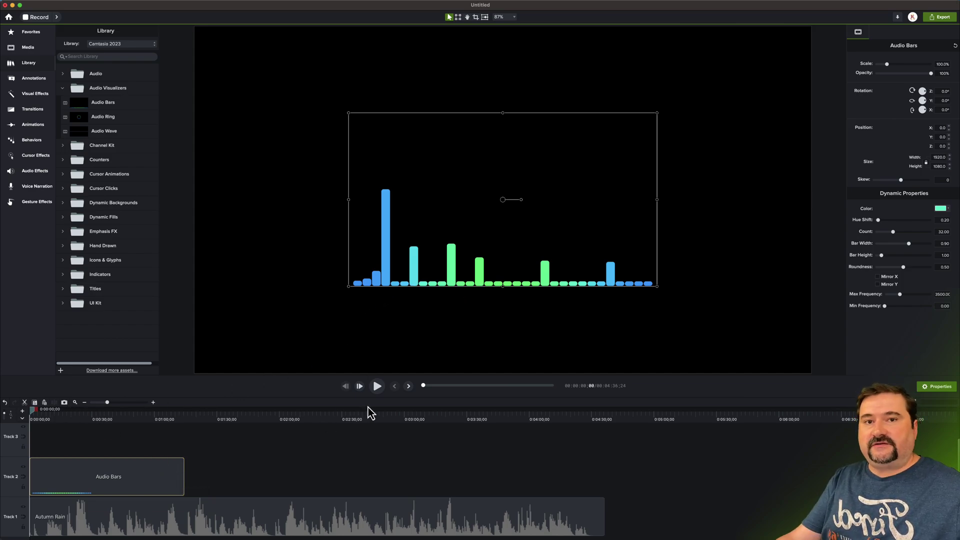
{"action": "left_click", "coordinate": [377, 392]}
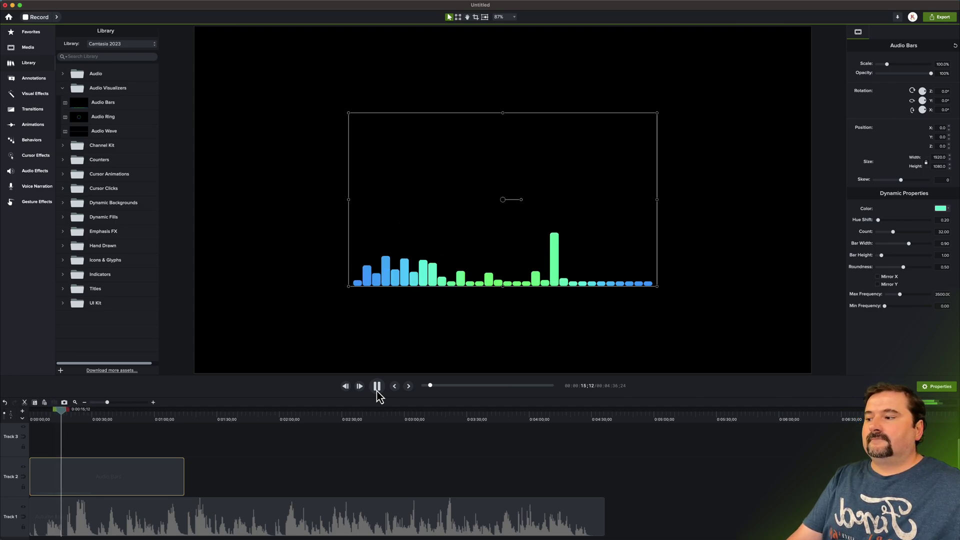
{"action": "left_click", "coordinate": [377, 387]}
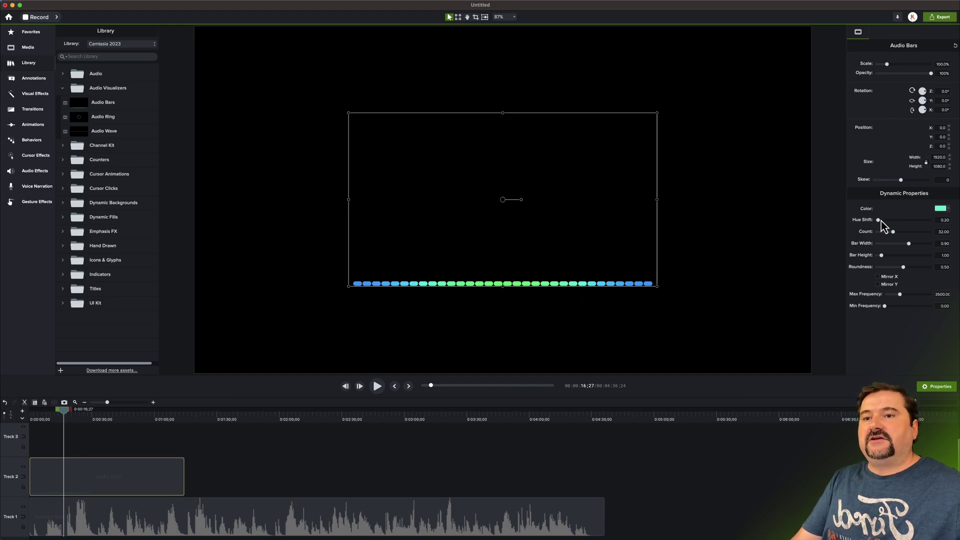
- Give the Audio Bars a rainbow Hue Shift of about 1.01 and preview it with the music
{"action": "left_click_drag", "start_coordinate": [880, 221], "coordinate": [890, 221]}
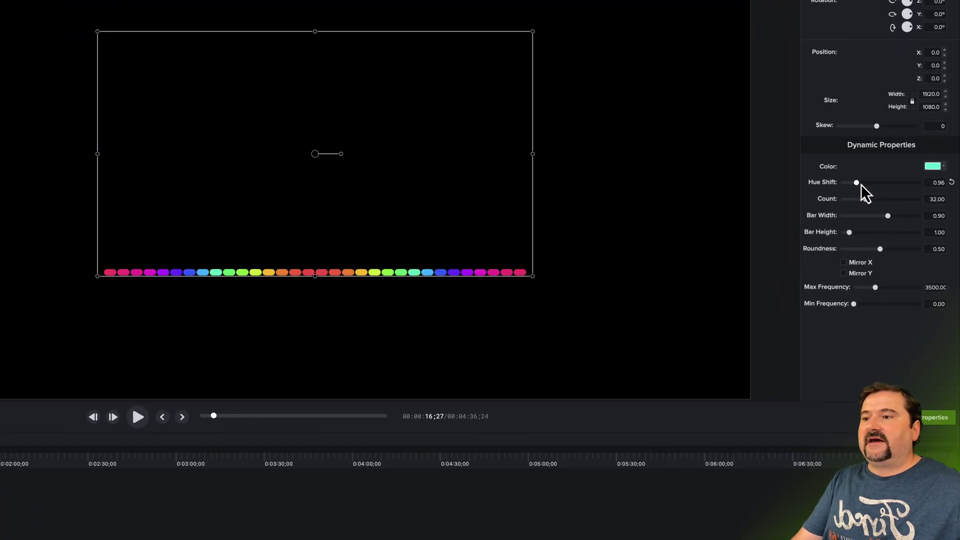
{"action": "left_click_drag", "start_coordinate": [861, 184], "coordinate": [857, 185]}
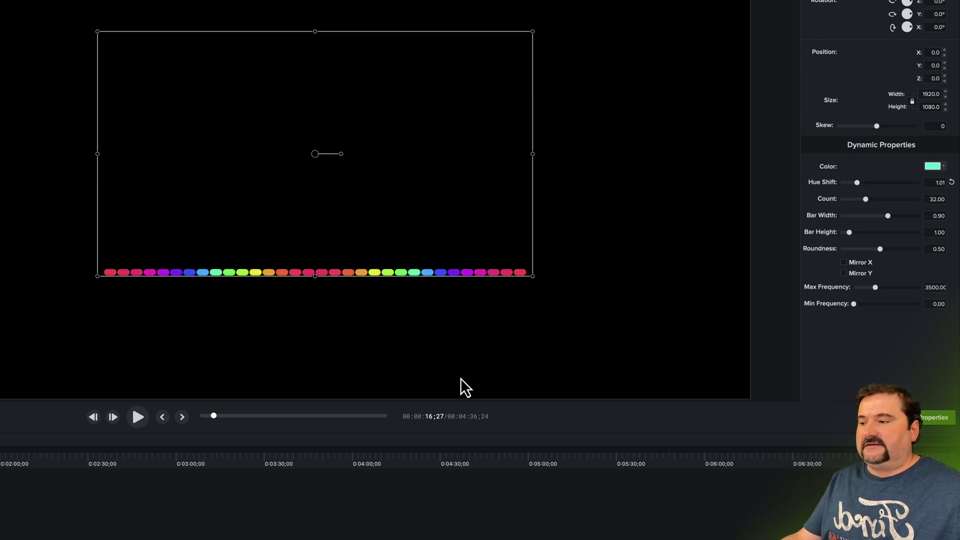
{"action": "left_click_drag", "start_coordinate": [65, 410], "coordinate": [130, 423]}
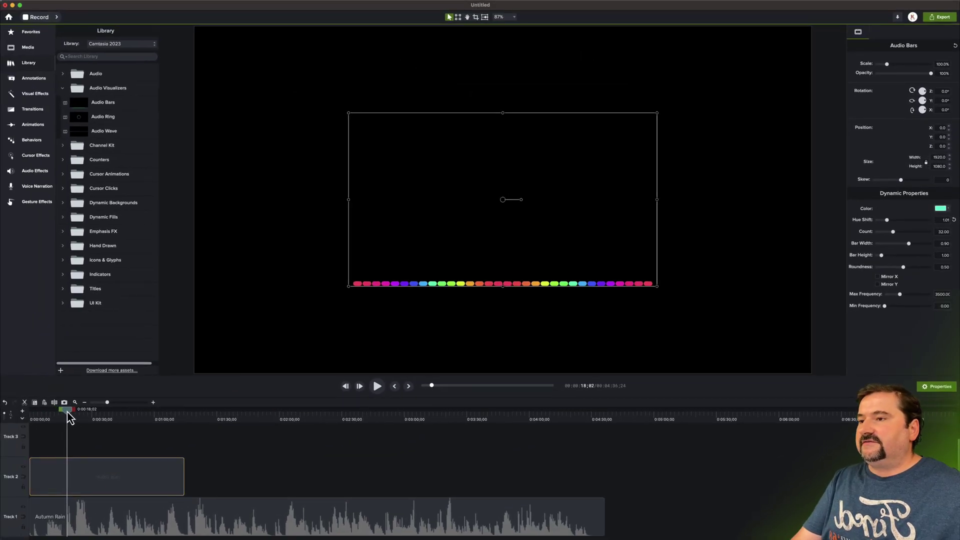
{"action": "key", "text": "space"}
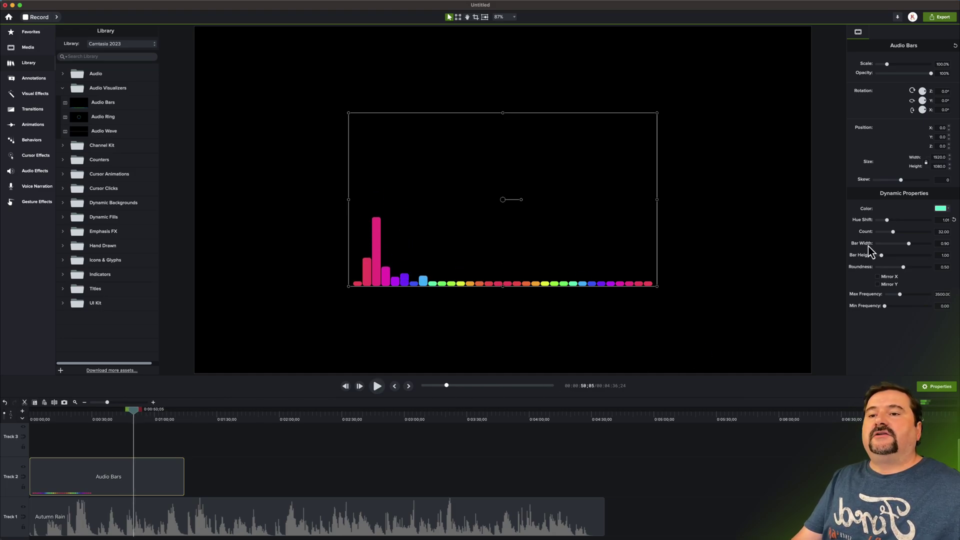
- Set bar Count to 60.34, Bar Width 0.71 and Bar Height 2.24, moving the bars right and down
{"action": "left_click_drag", "start_coordinate": [909, 243], "coordinate": [887, 203]}
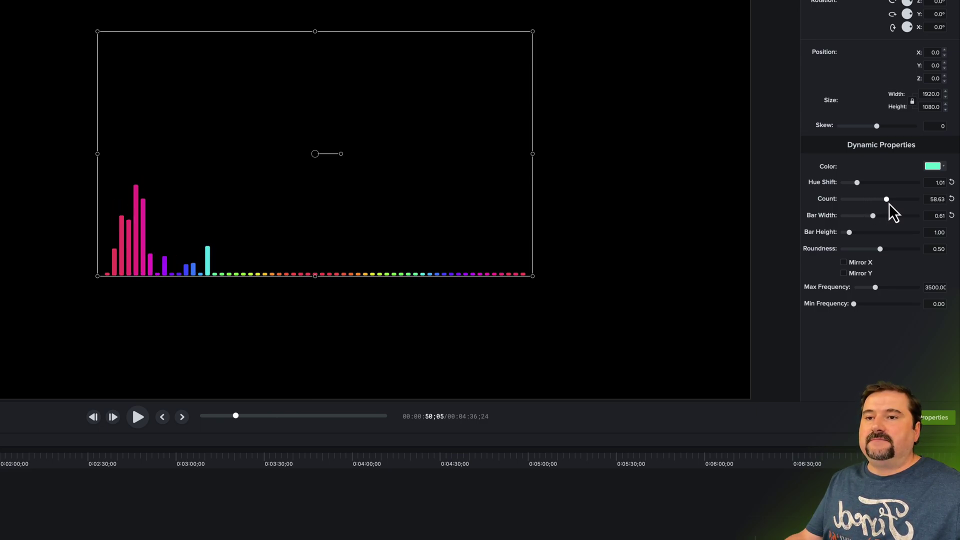
{"action": "left_click_drag", "start_coordinate": [889, 203], "coordinate": [891, 203]}
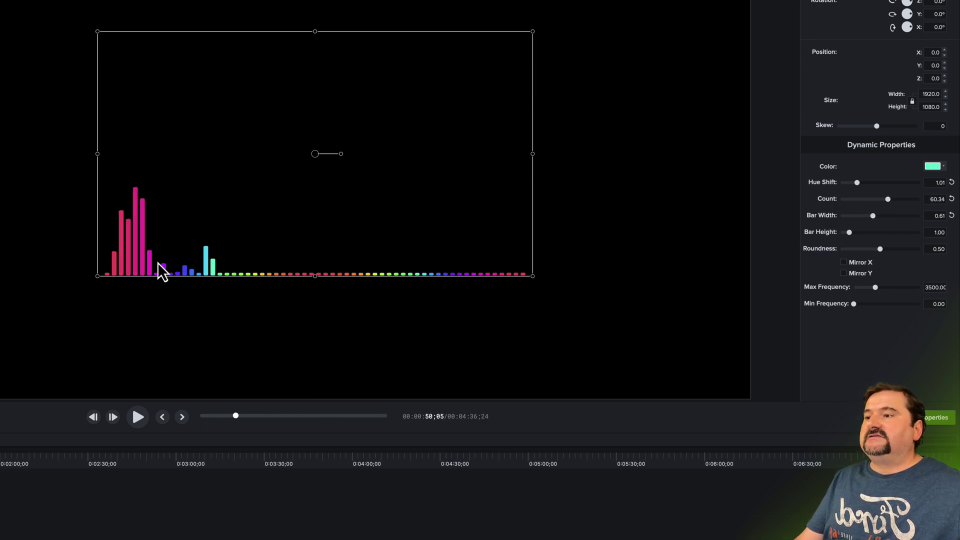
{"action": "left_click_drag", "start_coordinate": [158, 263], "coordinate": [340, 307]}
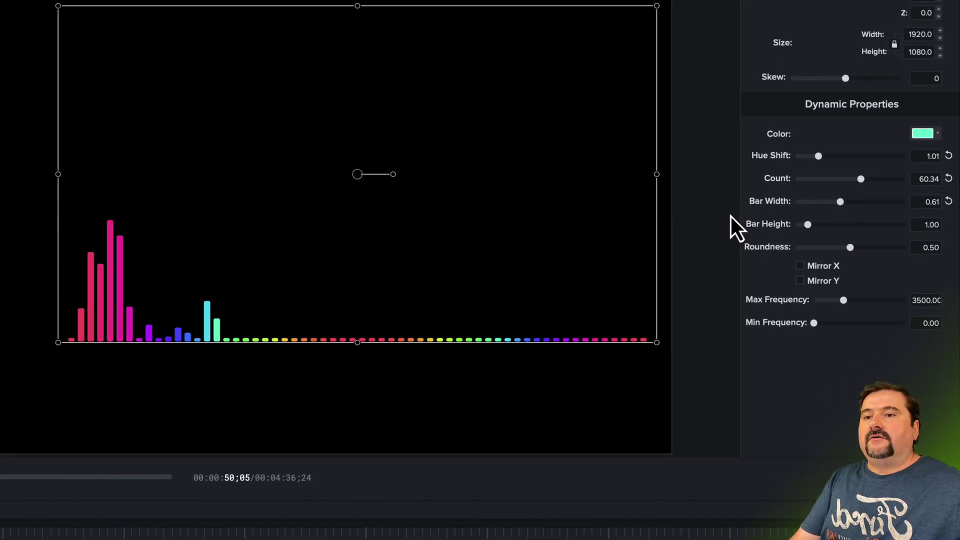
{"action": "left_click_drag", "start_coordinate": [842, 203], "coordinate": [822, 240]}
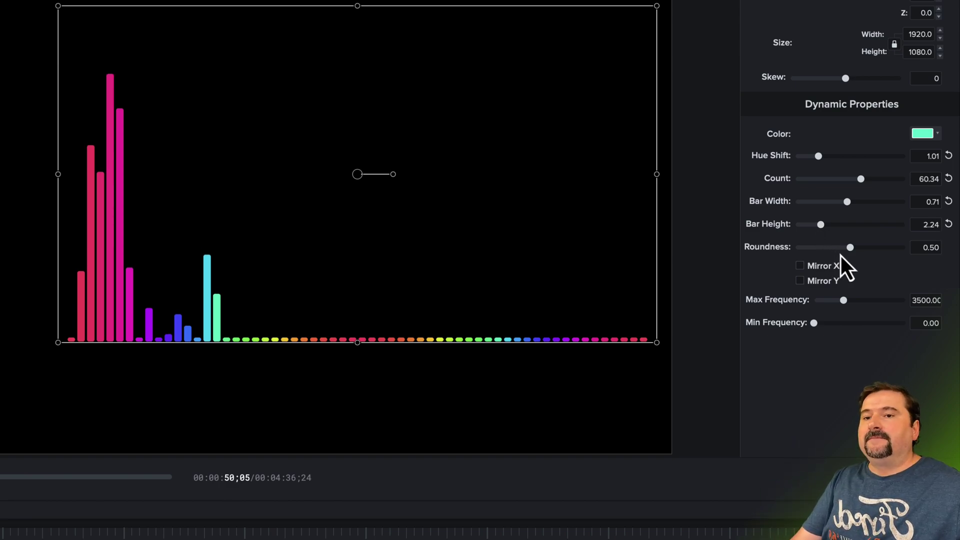
- Enable Mirror X and Mirror Y on the bars and lower Max Frequency to 978.24
{"action": "left_click", "coordinate": [801, 266]}
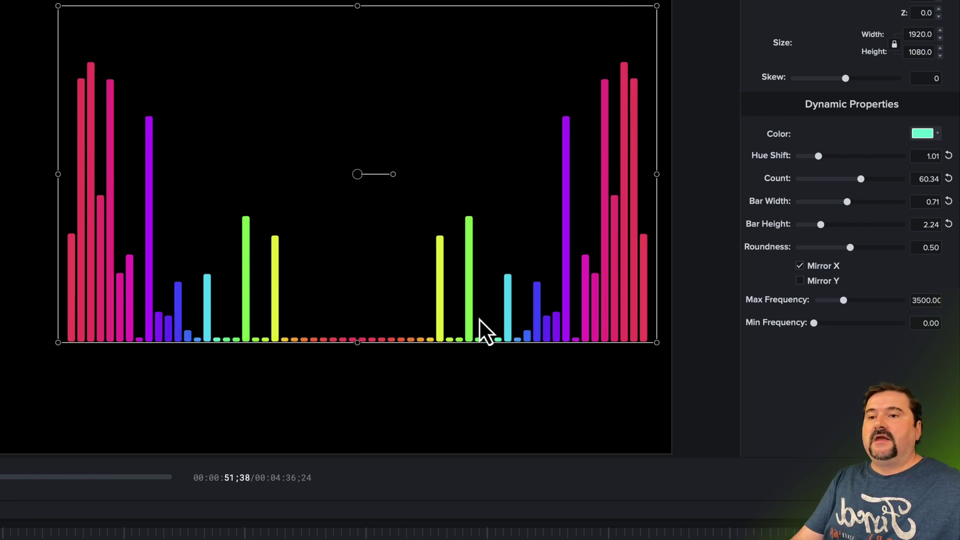
{"action": "left_click", "coordinate": [800, 281]}
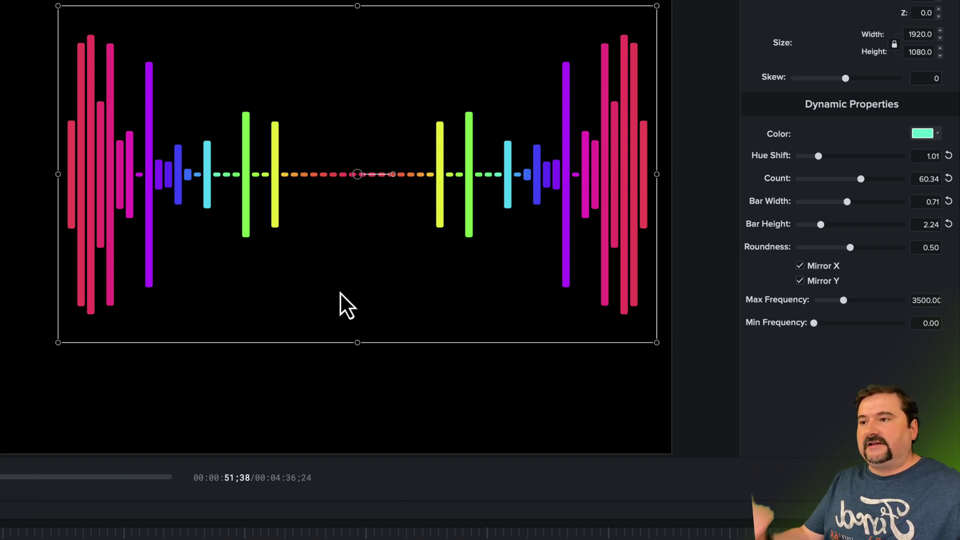
{"action": "key", "text": "space"}
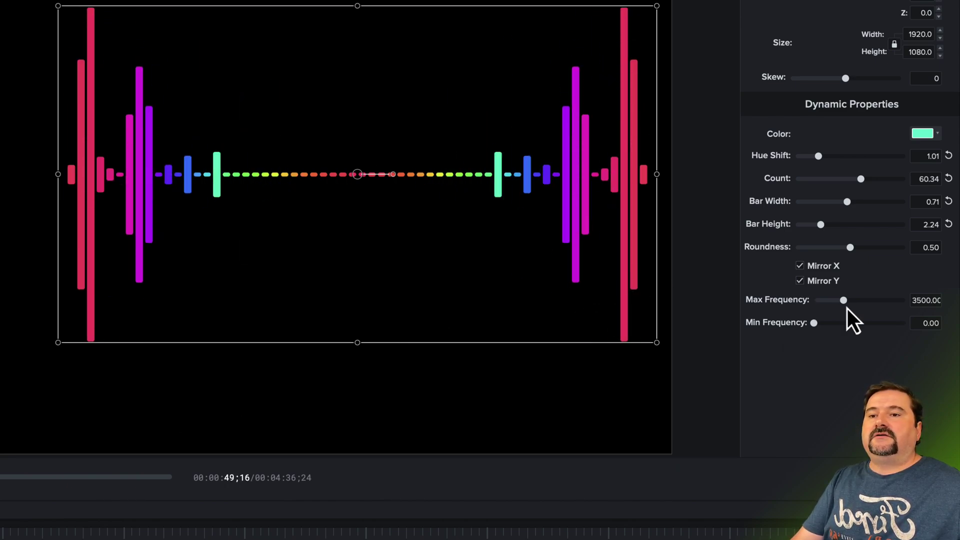
{"action": "left_click_drag", "start_coordinate": [844, 304], "coordinate": [824, 305]}
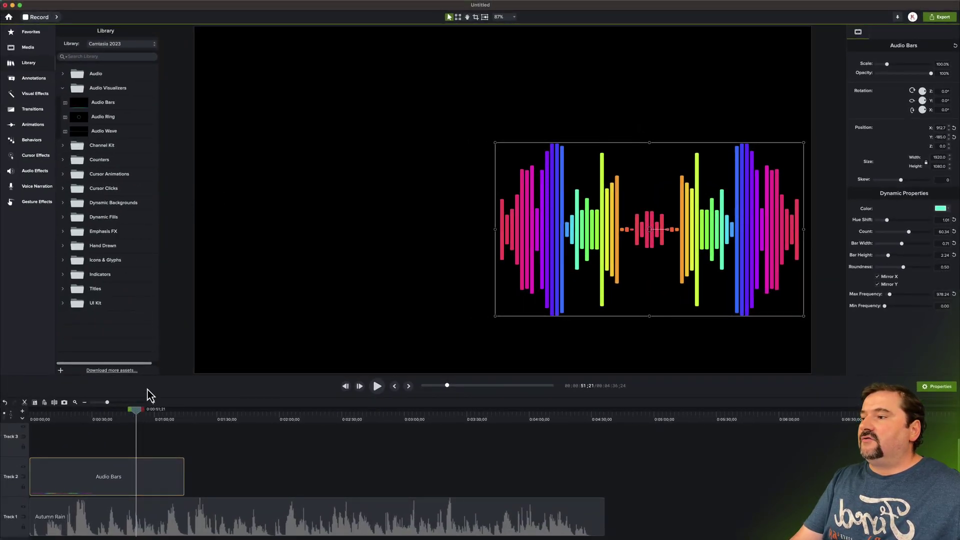
- Place an Audio Ring visualizer on Track 2 right after the Audio Bars clip and preview it
{"action": "left_click_drag", "start_coordinate": [139, 411], "coordinate": [202, 411]}
{"action": "left_click_drag", "start_coordinate": [82, 120], "coordinate": [200, 478]}
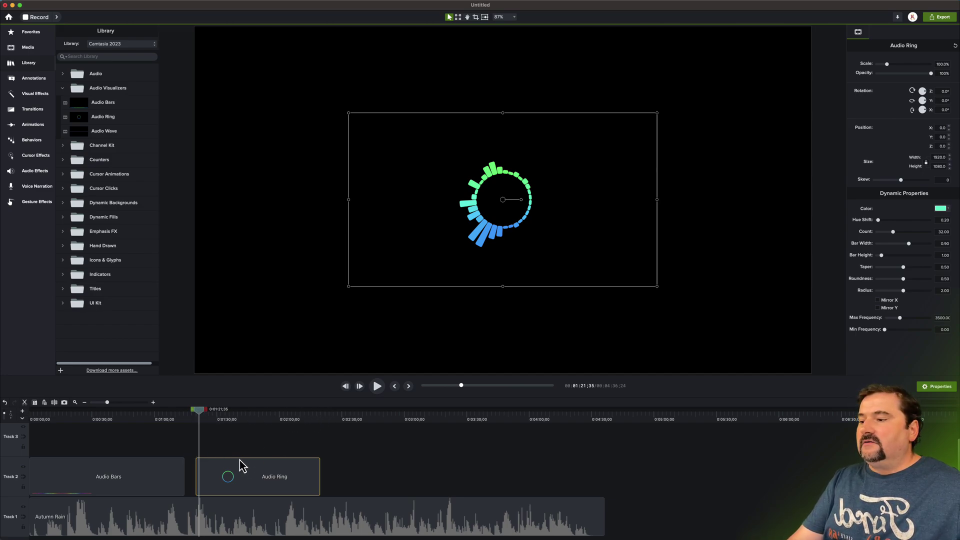
{"action": "key", "text": "space"}
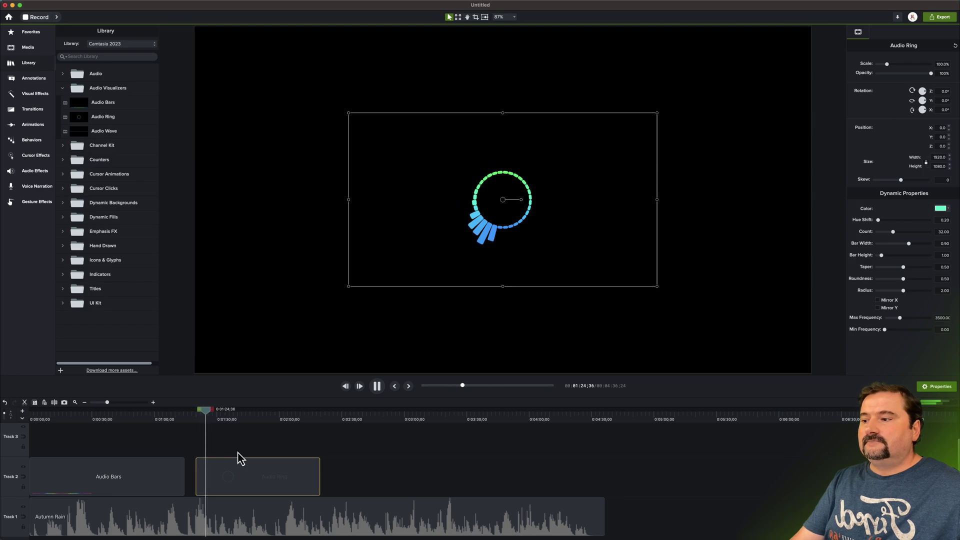
{"action": "key", "text": "space"}
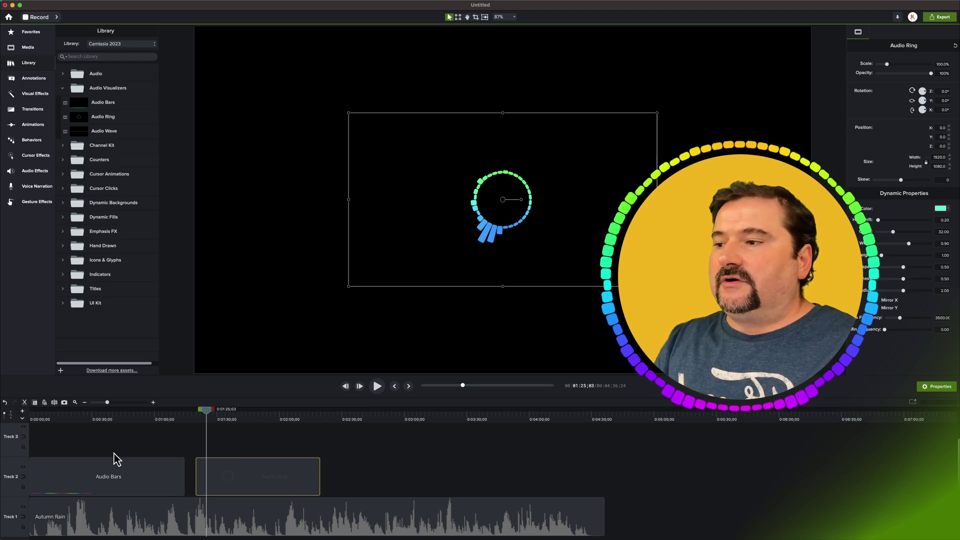
{"action": "left_click_drag", "start_coordinate": [206, 411], "coordinate": [246, 419]}
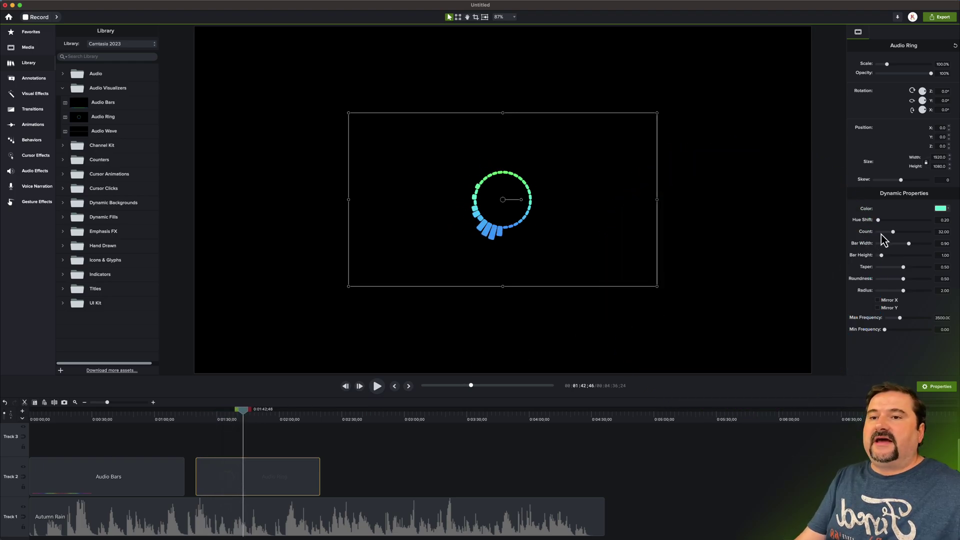
- Give the ring a rainbow Hue Shift of 1.22 with longer, fully rounded bars
{"action": "left_click_drag", "start_coordinate": [882, 225], "coordinate": [890, 223]}
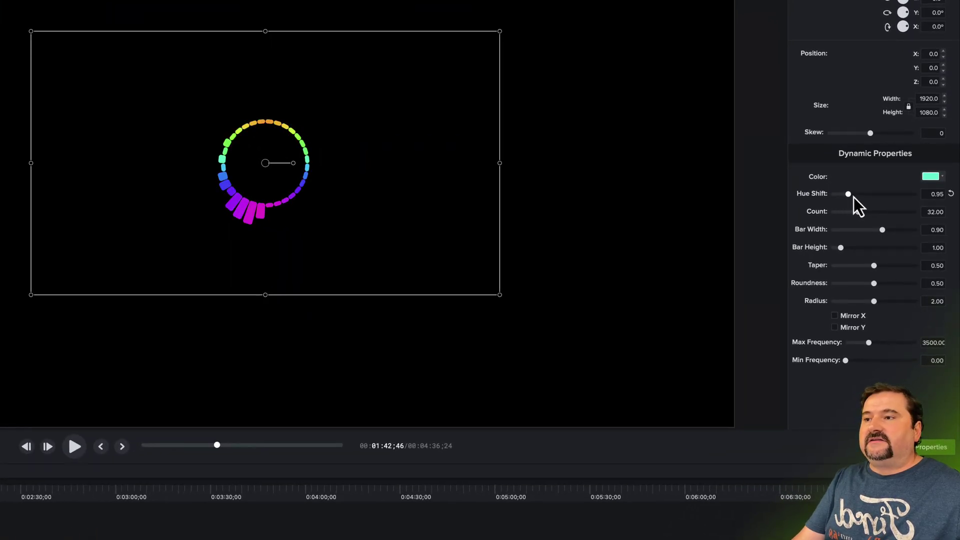
{"action": "left_click_drag", "start_coordinate": [854, 197], "coordinate": [900, 230]}
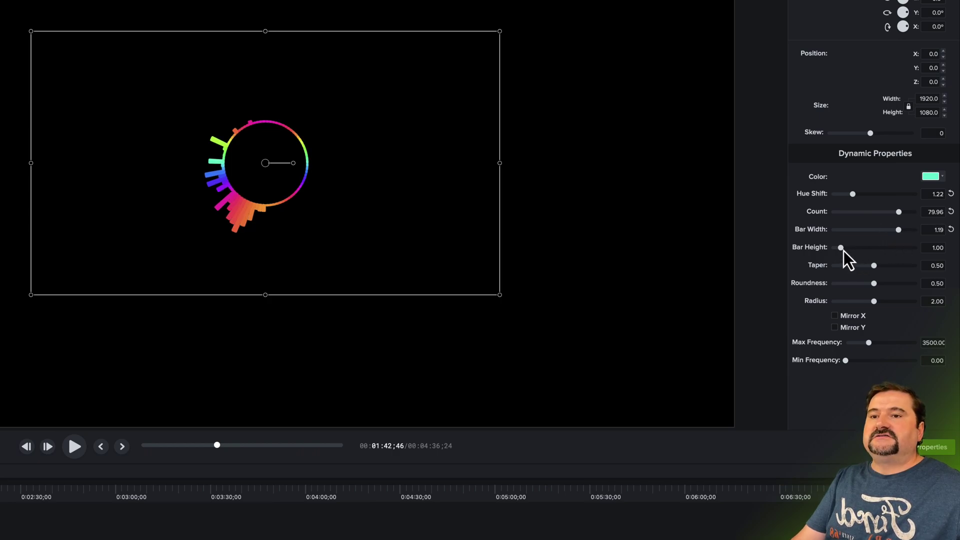
{"action": "left_click_drag", "start_coordinate": [843, 250], "coordinate": [892, 269]}
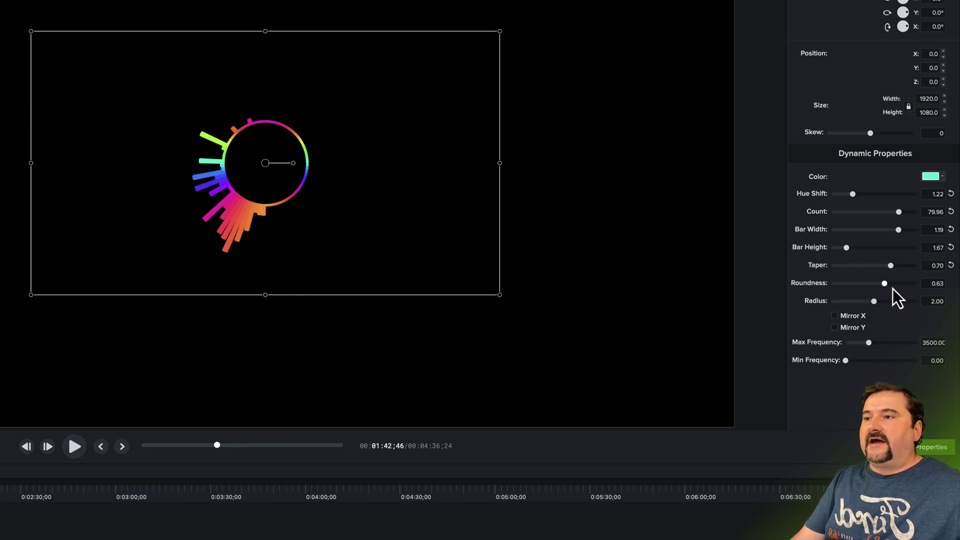
{"action": "left_click_drag", "start_coordinate": [892, 289], "coordinate": [931, 301]}
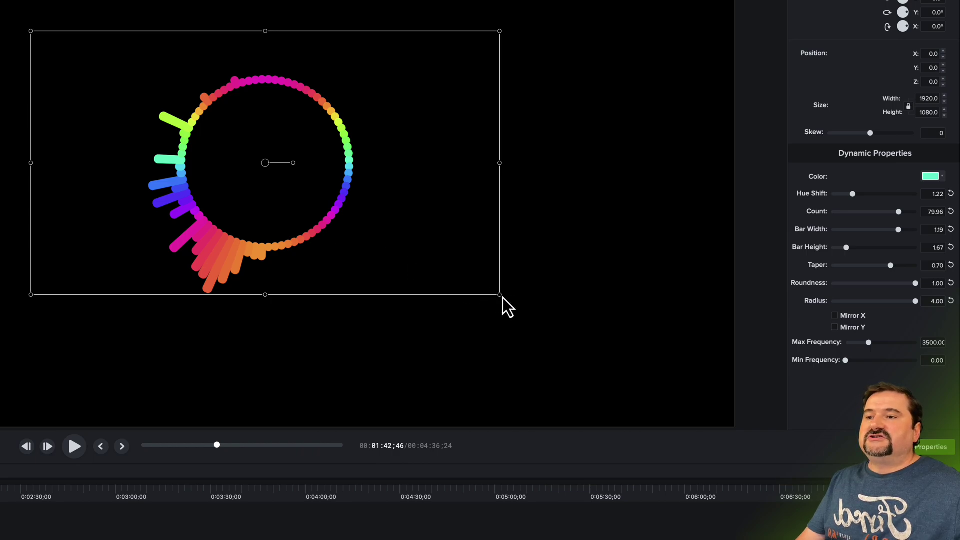
- Scale the ring up on the canvas, preview it, and turn on Mirror Y
{"action": "left_click_drag", "start_coordinate": [500, 296], "coordinate": [173, 272]}
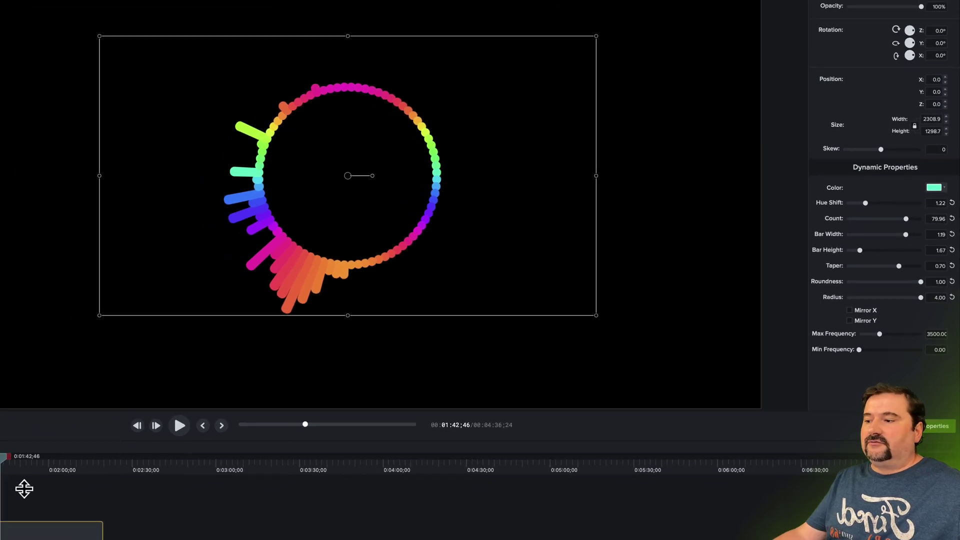
{"action": "left_click", "coordinate": [182, 428]}
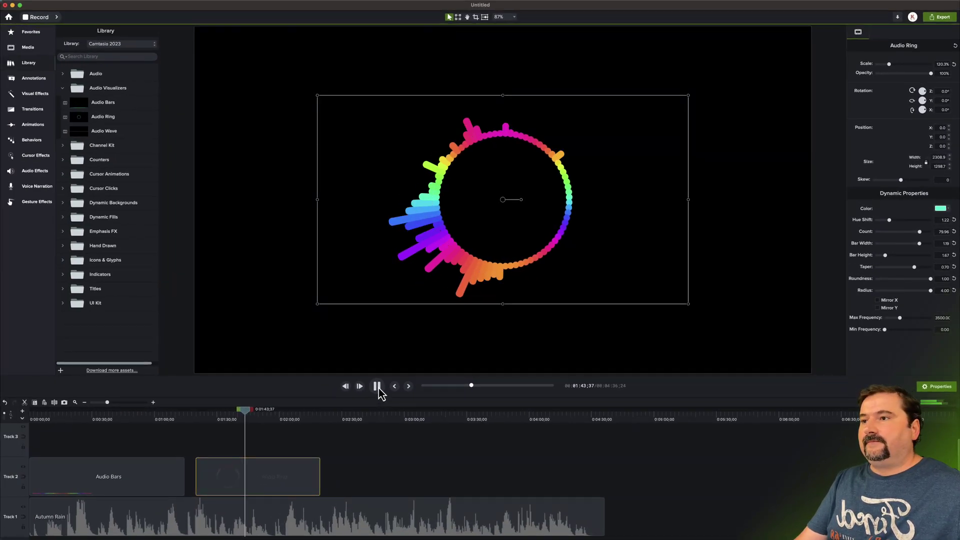
{"action": "left_click", "coordinate": [379, 388]}
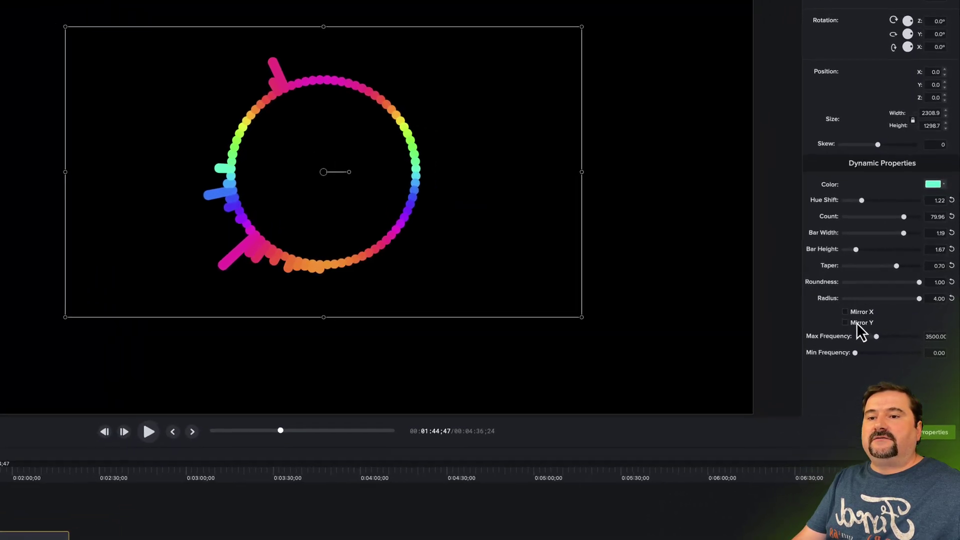
{"action": "left_click", "coordinate": [852, 325]}
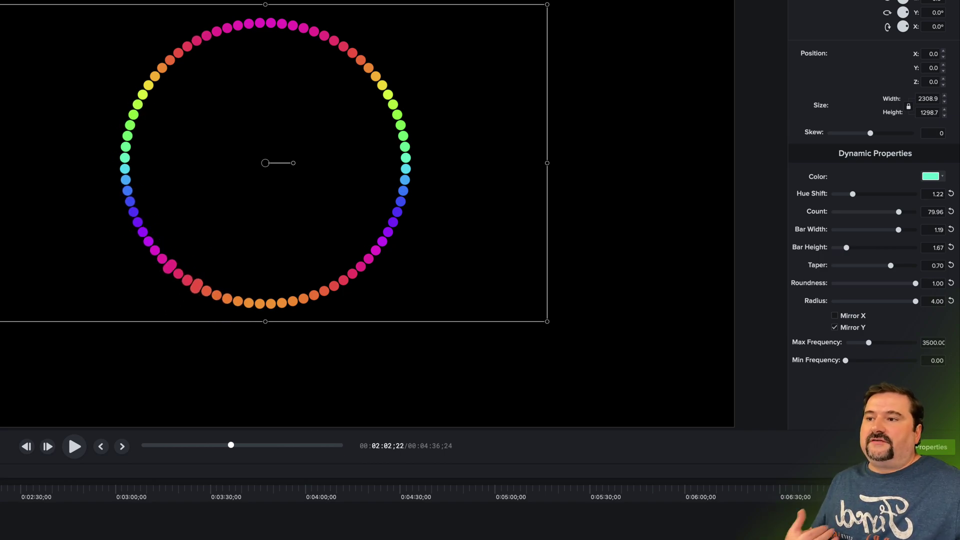
- Animate the ring to spin to -855 degrees, starting around 1:23
{"action": "left_click_drag", "start_coordinate": [284, 409], "coordinate": [314, 424]}
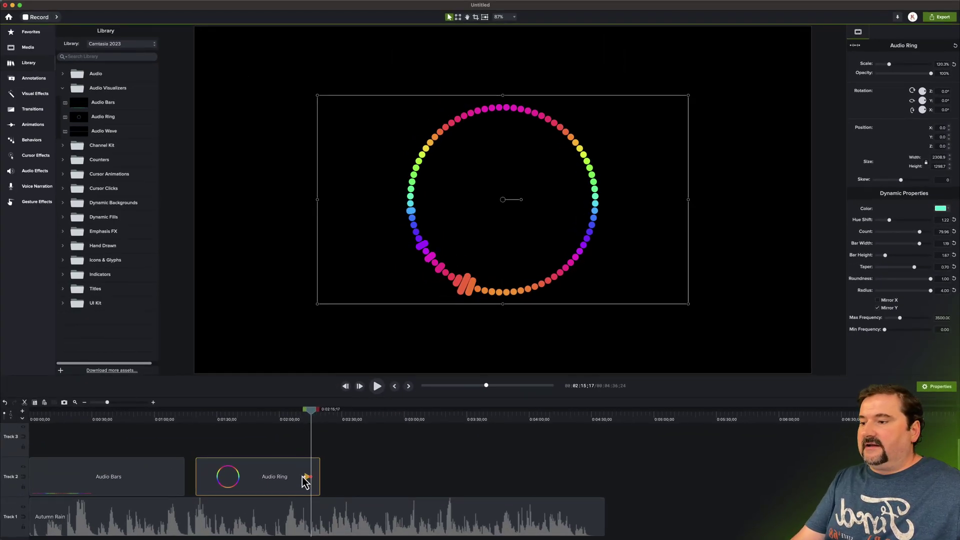
{"action": "left_click_drag", "start_coordinate": [306, 478], "coordinate": [203, 476]}
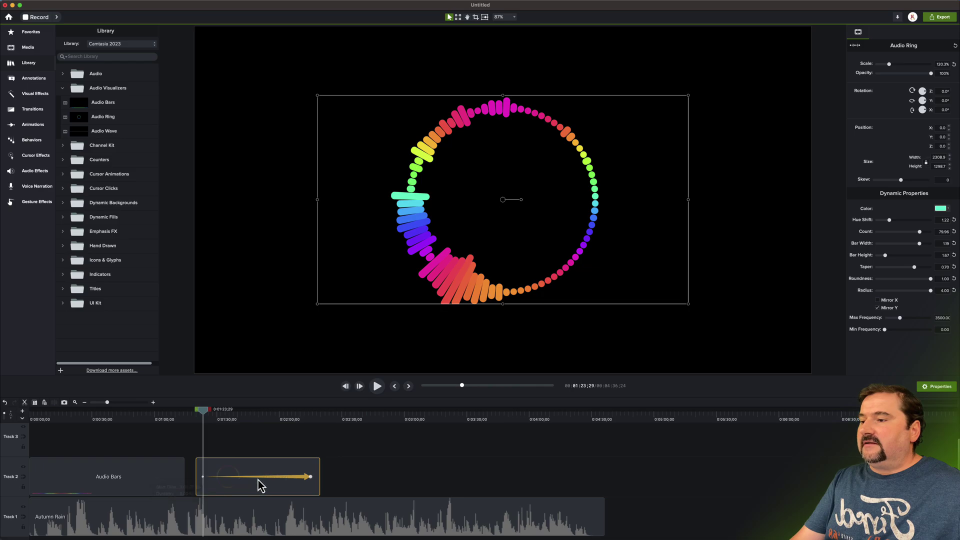
{"action": "left_click", "coordinate": [311, 477]}
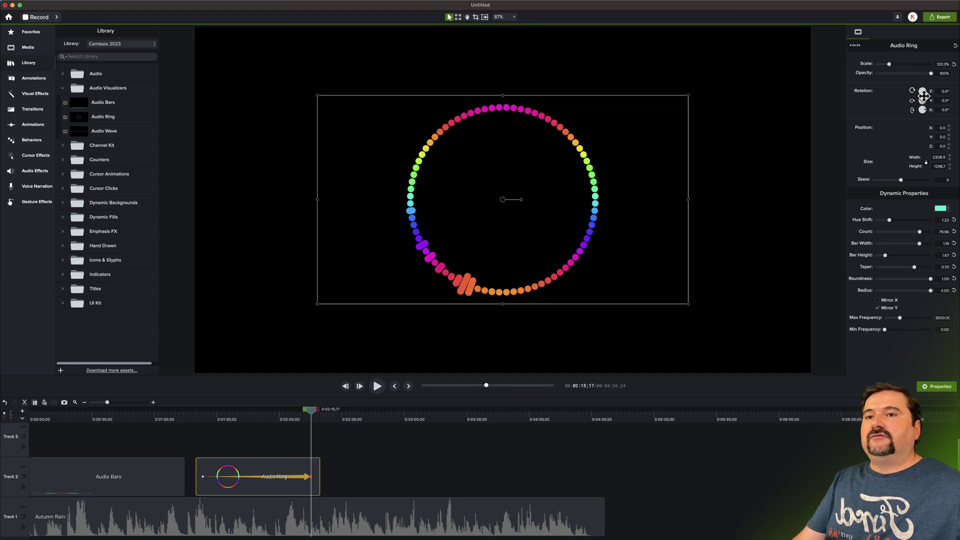
{"action": "left_click_drag", "start_coordinate": [923, 95], "coordinate": [371, 193]}
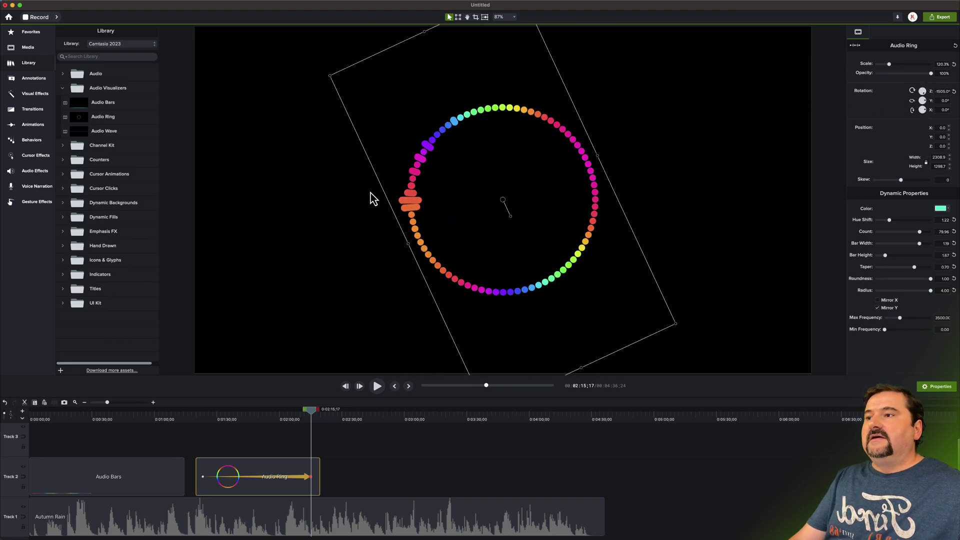
- Preview the spinning ring, then deselect it and park the playhead past its clip
{"action": "left_click", "coordinate": [201, 416]}
{"action": "left_click_drag", "start_coordinate": [202, 416], "coordinate": [221, 417]}
{"action": "key", "text": "space"}
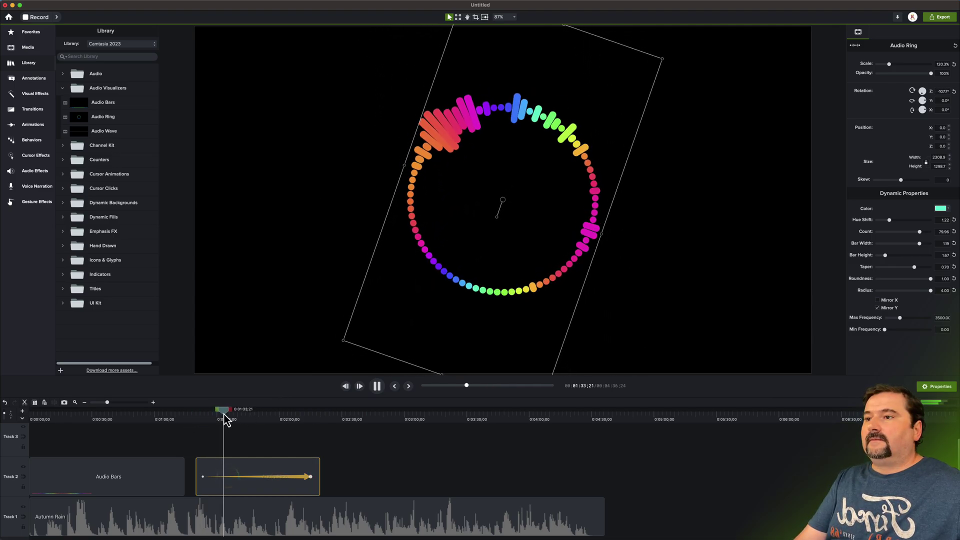
{"action": "key", "text": "space"}
{"action": "left_click", "coordinate": [367, 474]}
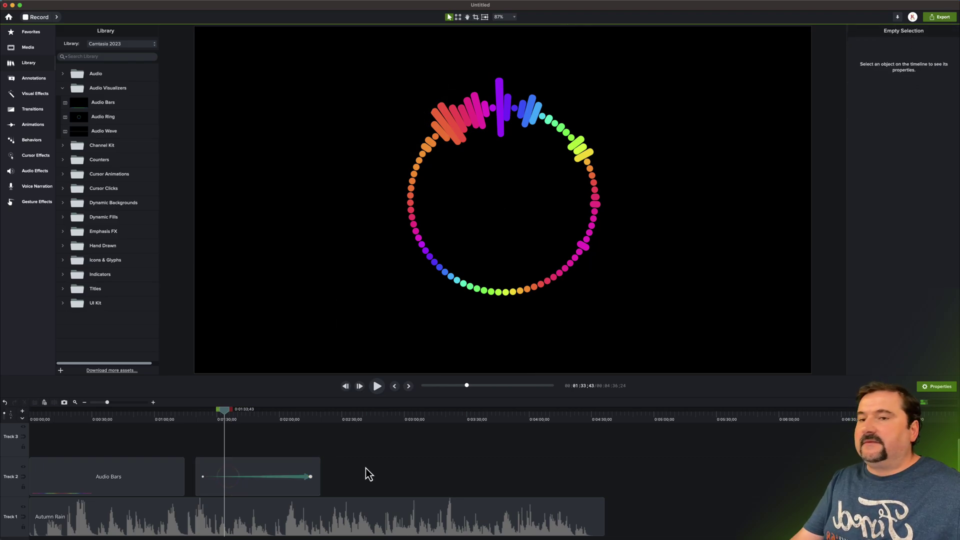
{"action": "left_click_drag", "start_coordinate": [223, 417], "coordinate": [344, 430]}
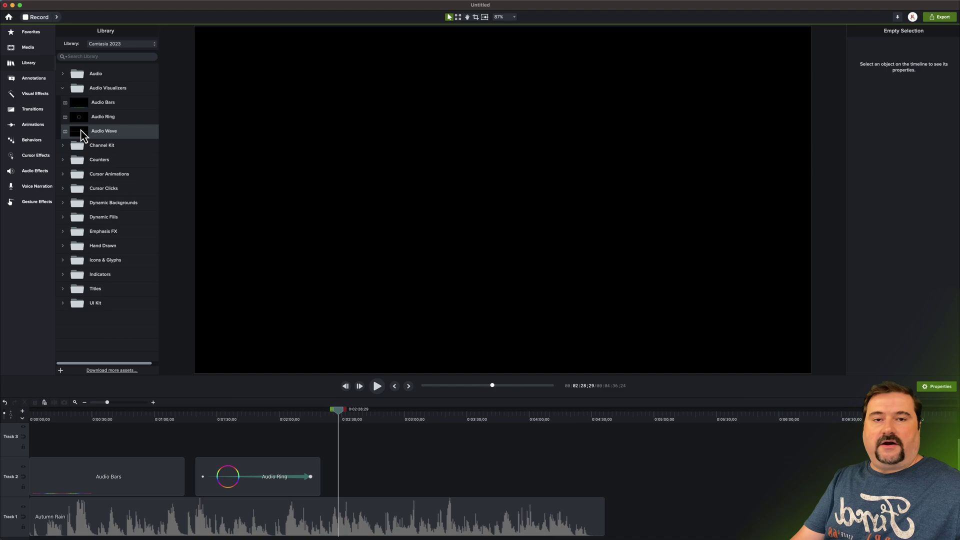
- Add an Audio Wave visualizer to Track 2 after the ring and preview it
{"action": "left_click_drag", "start_coordinate": [78, 136], "coordinate": [341, 481]}
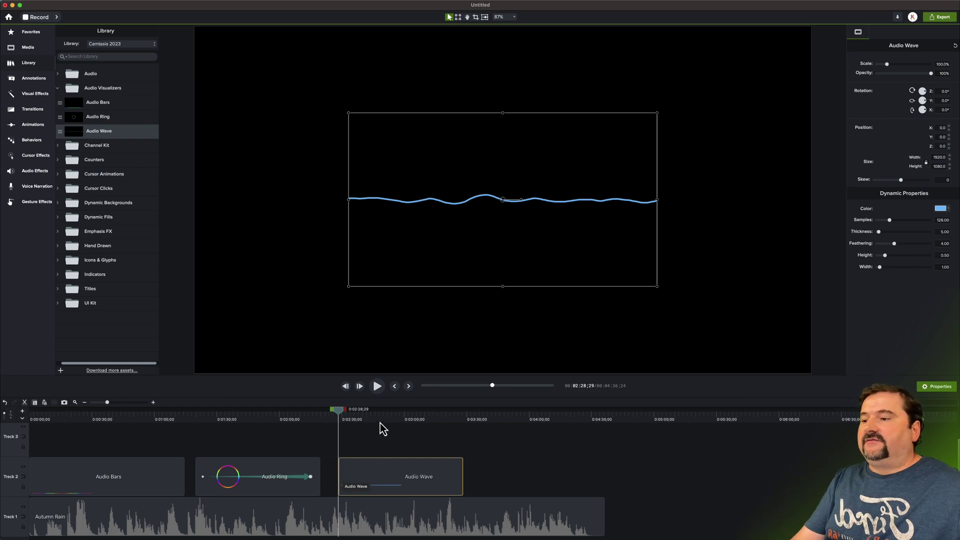
{"action": "left_click", "coordinate": [377, 387]}
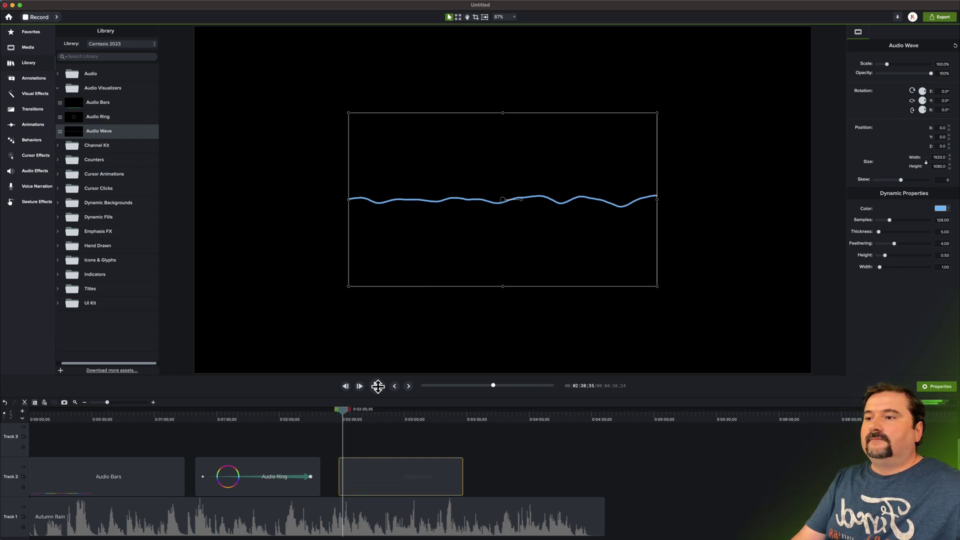
{"action": "left_click", "coordinate": [537, 452]}
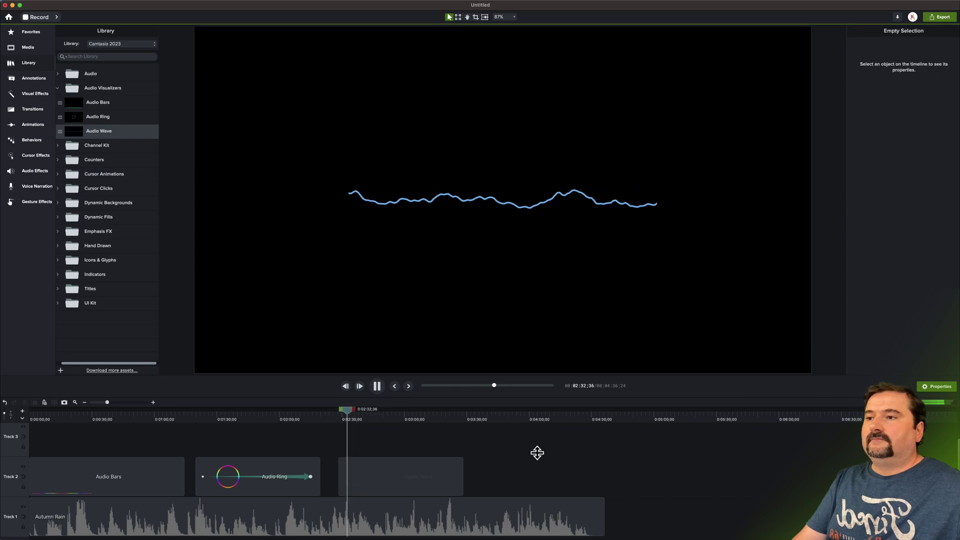
{"action": "key", "text": "space"}
- Scale the Audio Wave up to about 117% and stretch it across the canvas
{"action": "left_click", "coordinate": [487, 221]}
{"action": "left_click_drag", "start_coordinate": [347, 203], "coordinate": [195, 200]}
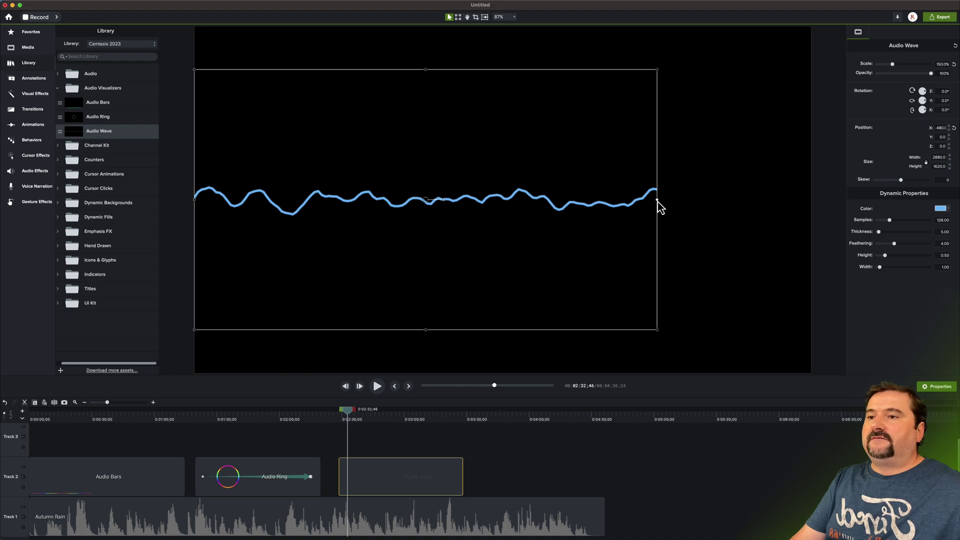
{"action": "left_click_drag", "start_coordinate": [658, 203], "coordinate": [539, 212]}
{"action": "left_click_drag", "start_coordinate": [416, 212], "coordinate": [662, 203]}
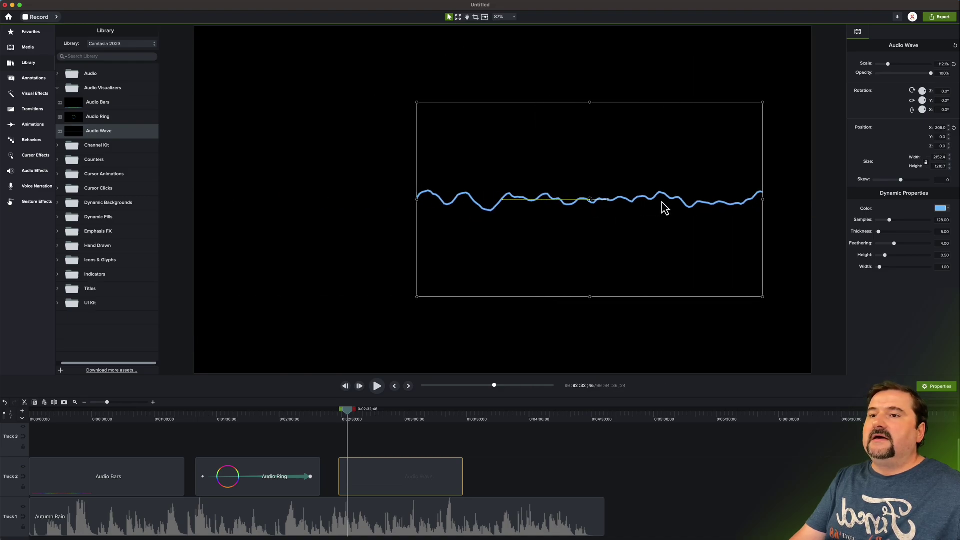
- Make the Audio Wave white with line Thickness 35.20
{"action": "left_click", "coordinate": [940, 209]}
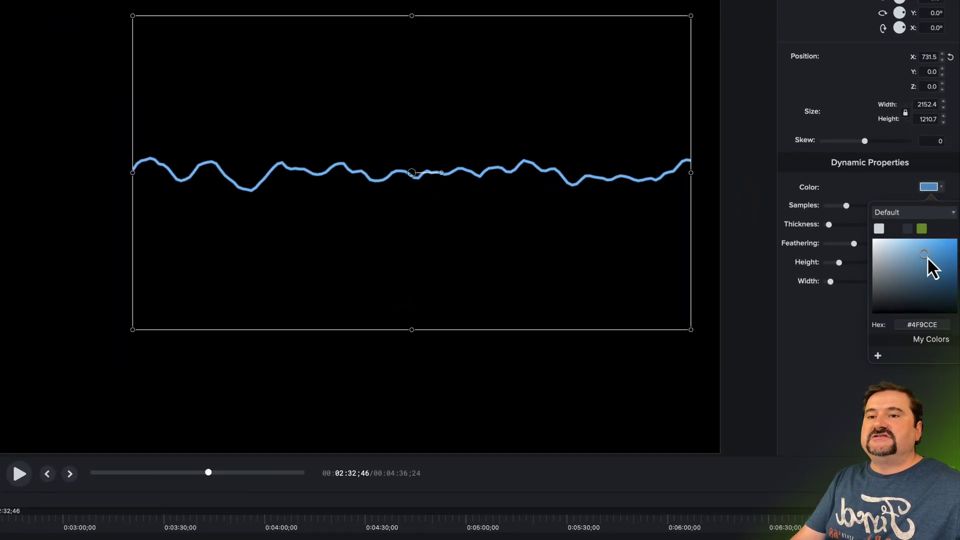
{"action": "left_click", "coordinate": [922, 229]}
{"action": "left_click", "coordinate": [923, 189]}
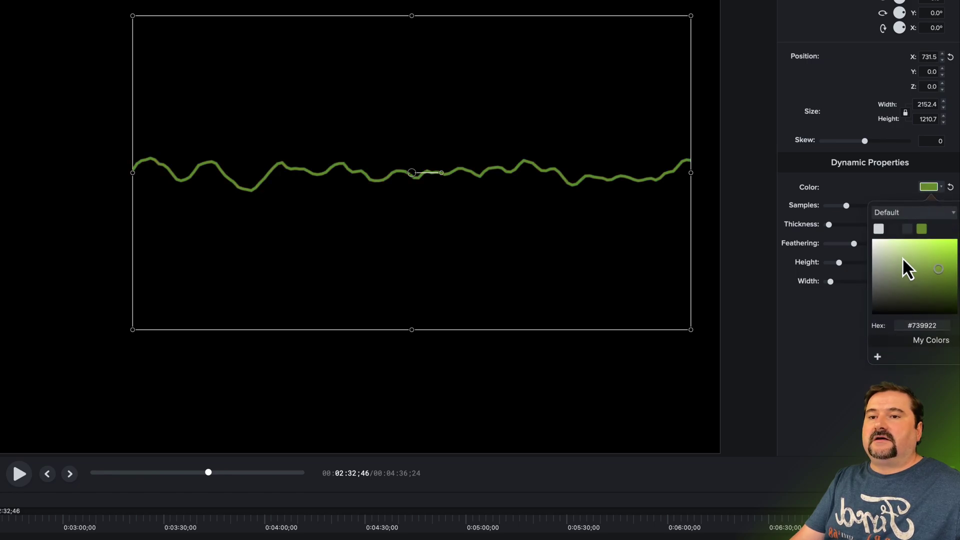
{"action": "left_click", "coordinate": [860, 227]}
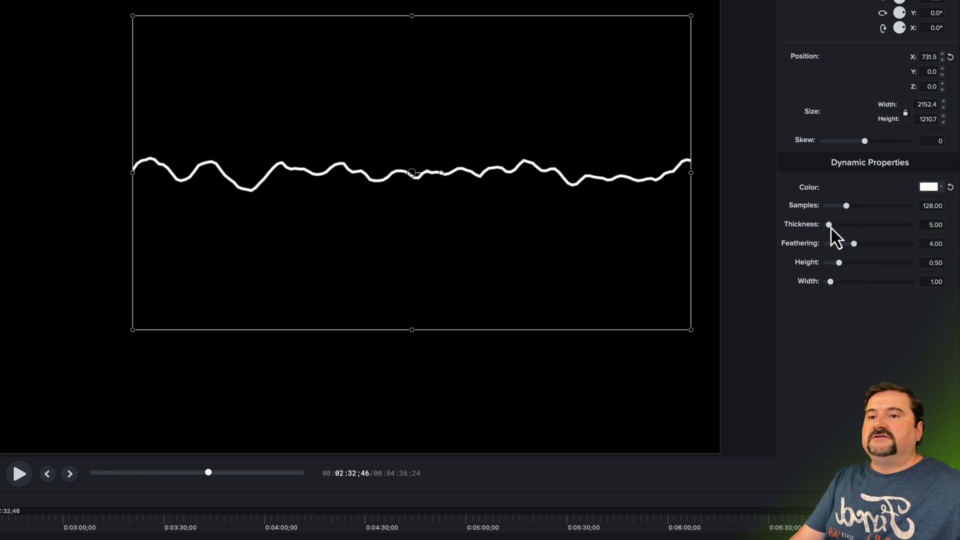
{"action": "left_click_drag", "start_coordinate": [830, 227], "coordinate": [924, 211]}
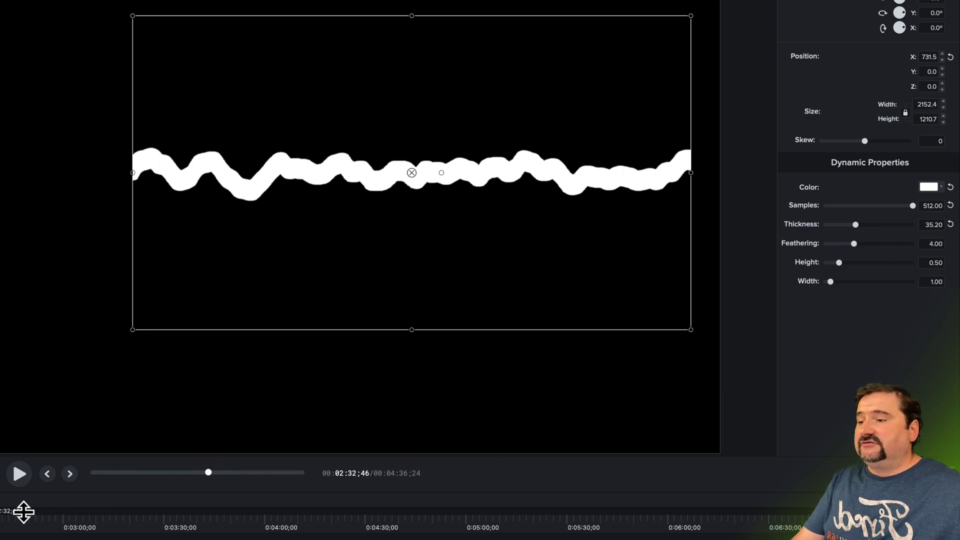
{"action": "left_click_drag", "start_coordinate": [23, 512], "coordinate": [3, 516]}
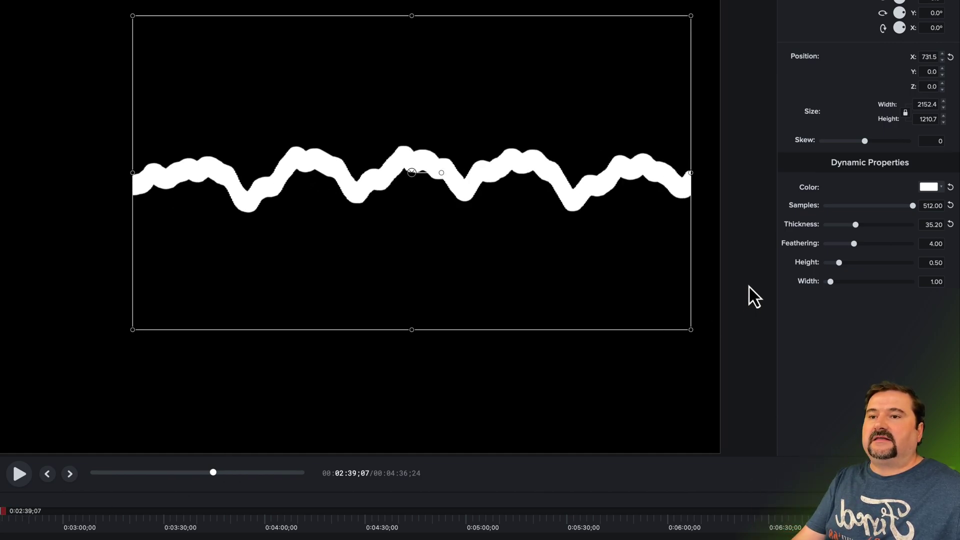
- Set wave Samples to 375.56, Feathering 7.02, Height 2.59 and Width 0.70, then preview
{"action": "mouse_move", "coordinate": [913, 206]}
{"action": "left_mouse_down"}
{"action": "mouse_move", "coordinate": [814, 210]}
{"action": "mouse_move", "coordinate": [837, 211]}
{"action": "mouse_move", "coordinate": [823, 213]}
{"action": "left_mouse_up"}
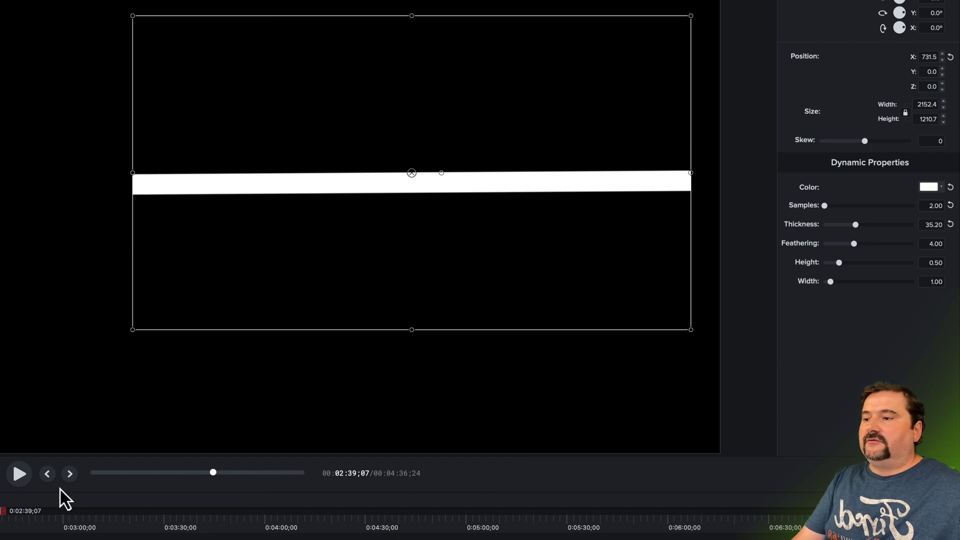
{"action": "left_click", "coordinate": [29, 479]}
{"action": "left_click", "coordinate": [29, 479]}
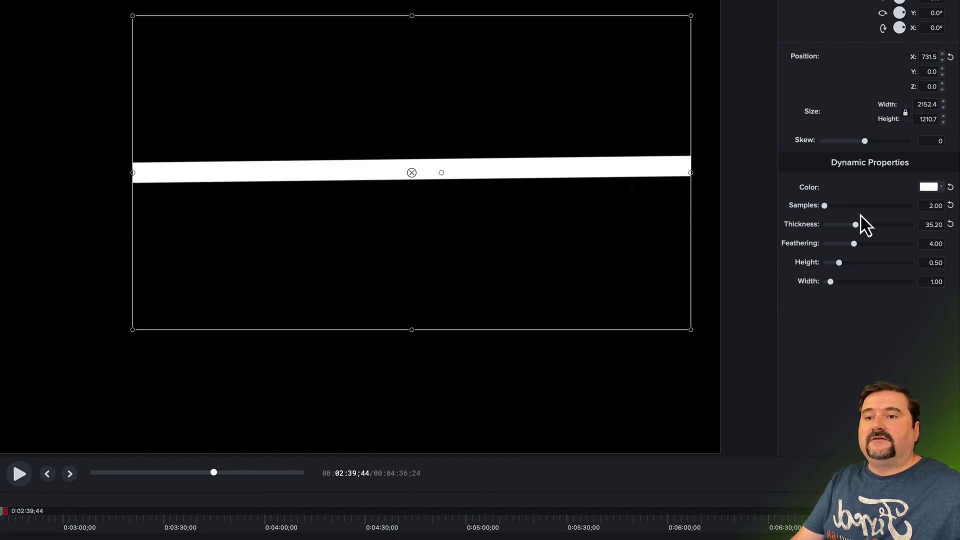
{"action": "left_click", "coordinate": [881, 206]}
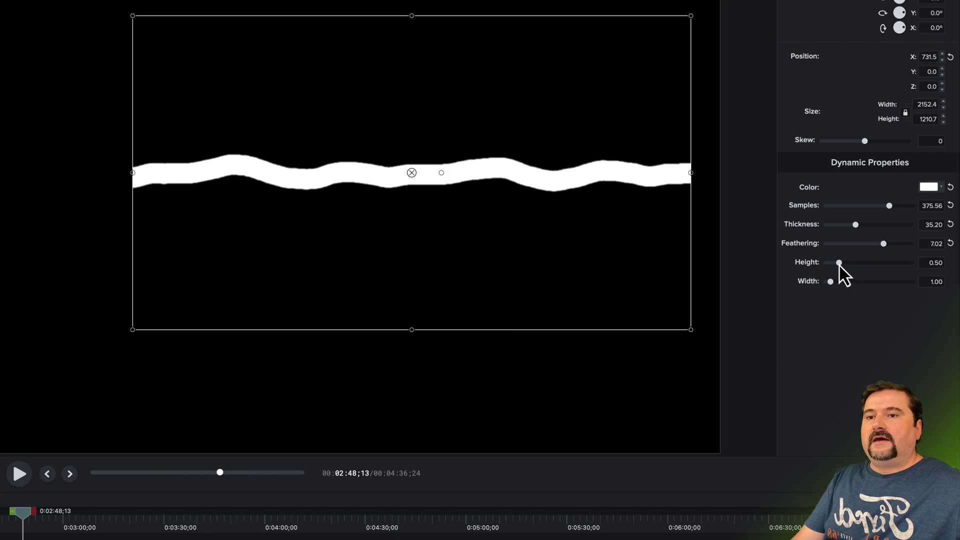
{"action": "left_click_drag", "start_coordinate": [839, 264], "coordinate": [895, 268]}
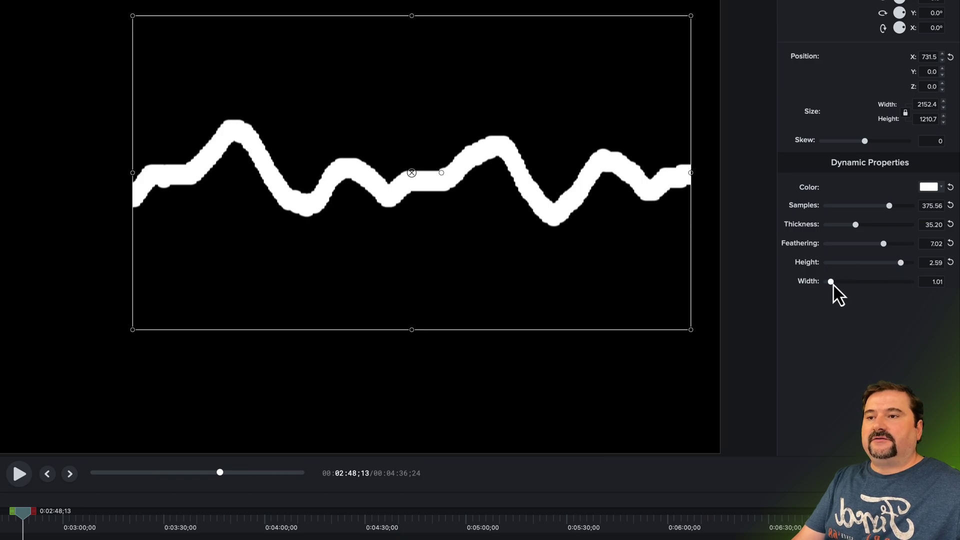
{"action": "left_click_drag", "start_coordinate": [833, 285], "coordinate": [823, 304]}
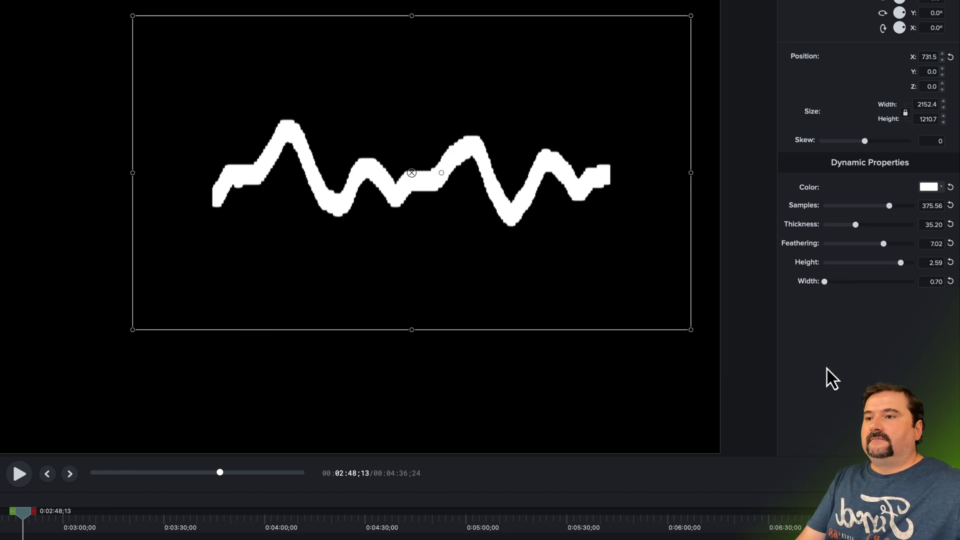
{"action": "key", "text": "space"}
{"action": "key", "text": "space"}
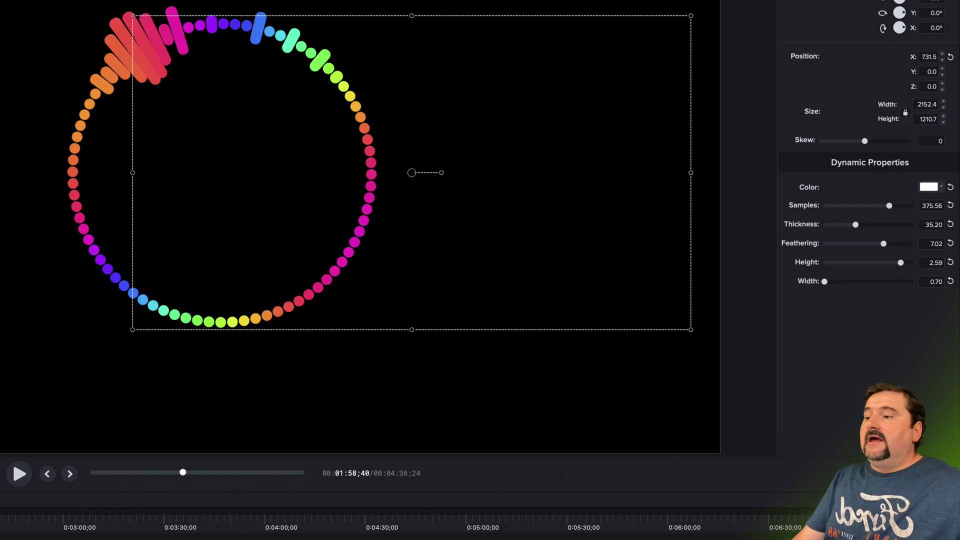
- Delete the Audio Ring and Audio Wave clips from Track 2
{"action": "left_click_drag", "start_coordinate": [238, 431], "coordinate": [319, 425]}
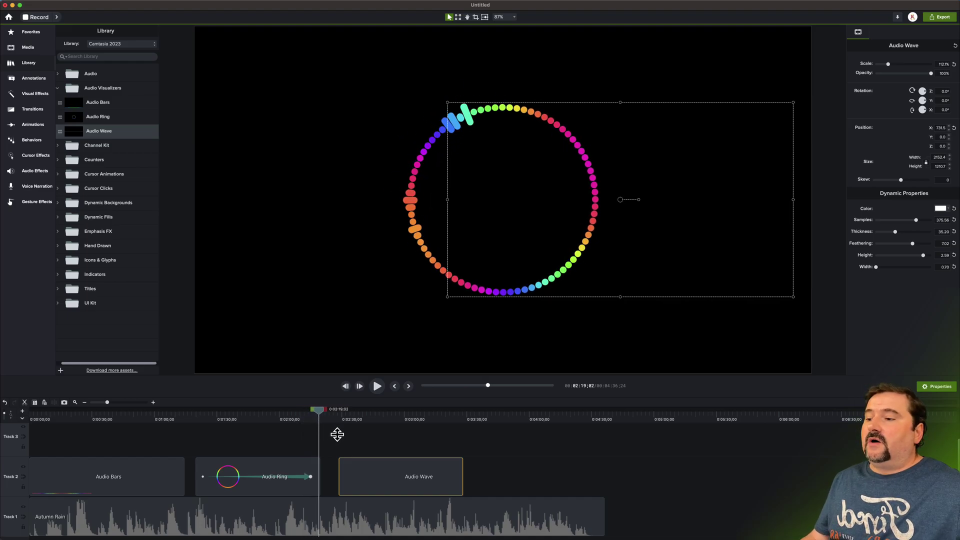
{"action": "left_click", "coordinate": [129, 477]}
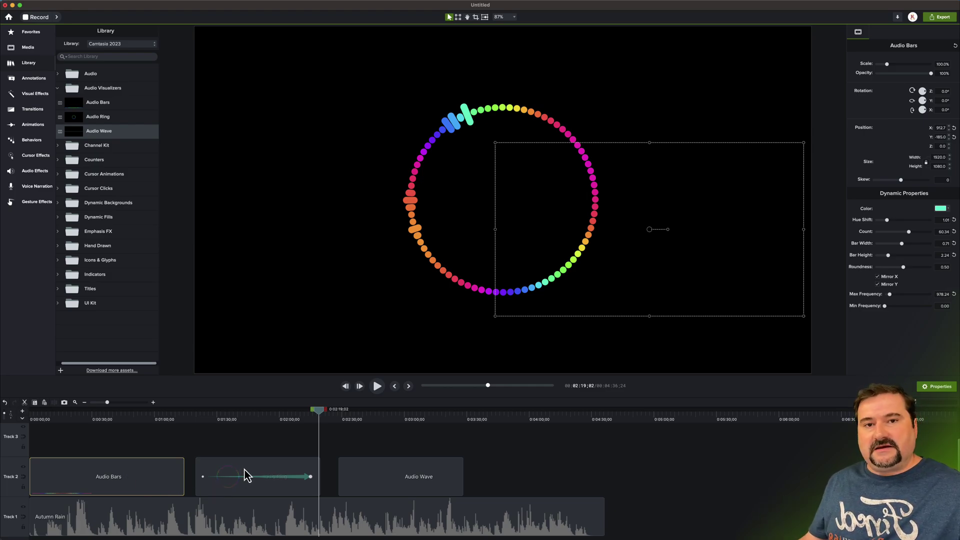
{"action": "left_click_drag", "start_coordinate": [233, 450], "coordinate": [379, 500]}
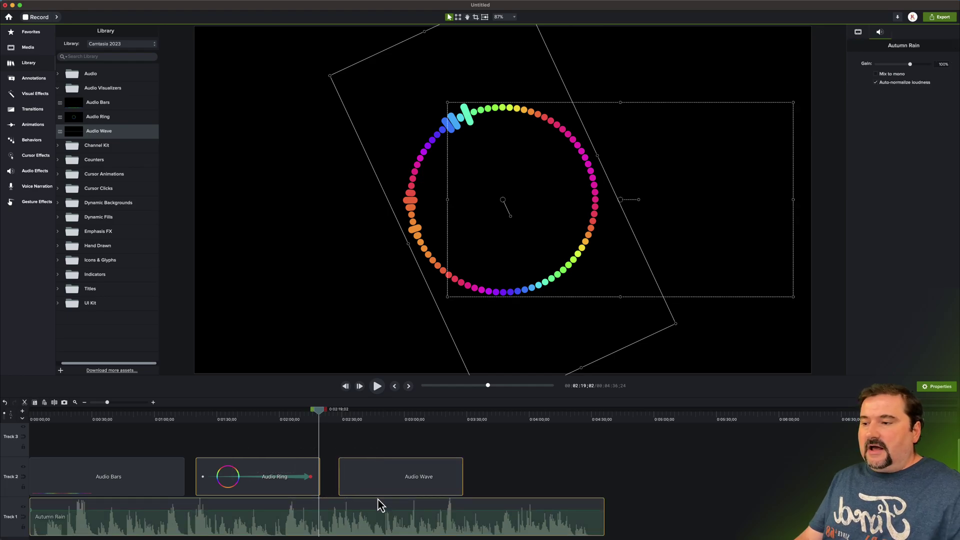
{"action": "left_click_drag", "start_coordinate": [523, 456], "coordinate": [278, 489]}
{"action": "key", "text": "Delete"}
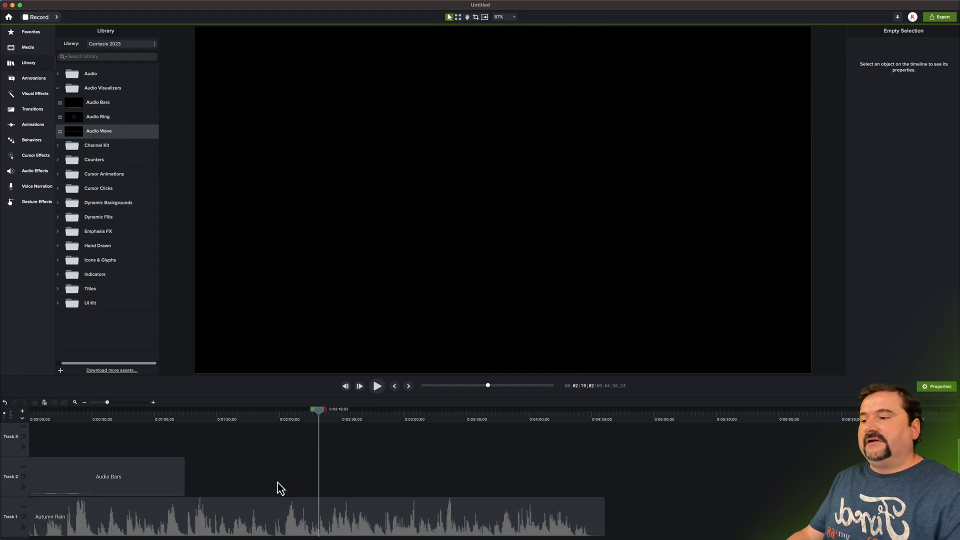
- Extend the Audio Bars clip to the music's end and centre the bars on the canvas
{"action": "left_click", "coordinate": [164, 480]}
{"action": "left_click_drag", "start_coordinate": [185, 483], "coordinate": [604, 482]}
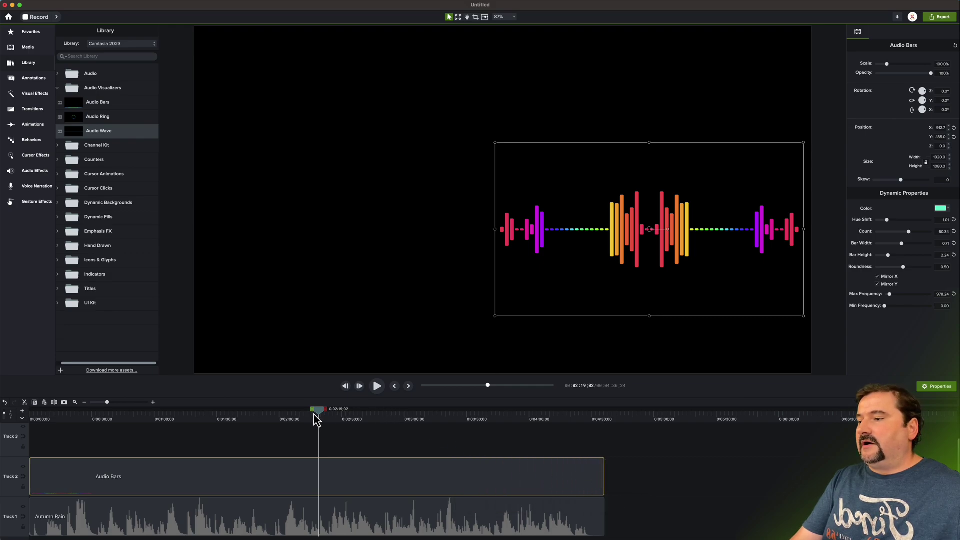
{"action": "left_click_drag", "start_coordinate": [316, 420], "coordinate": [394, 420]}
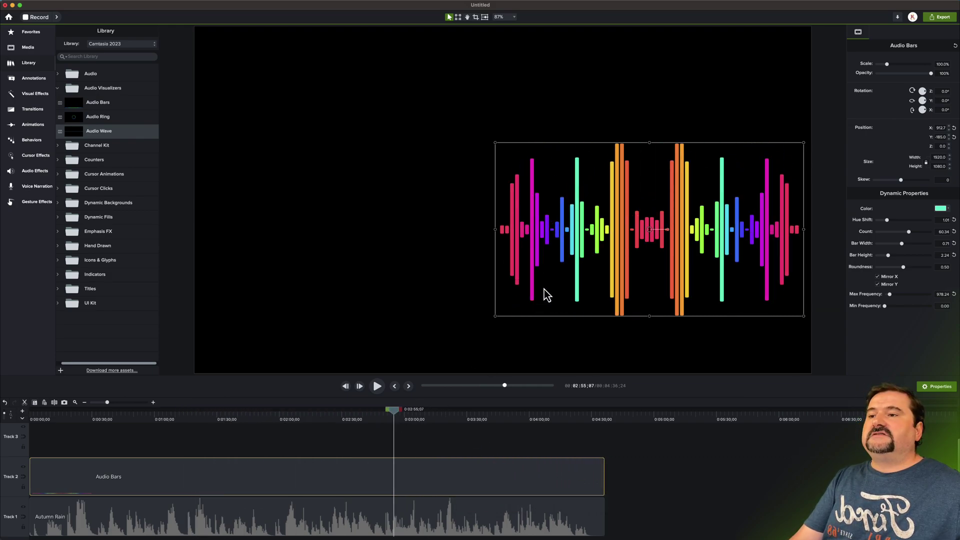
{"action": "left_click_drag", "start_coordinate": [546, 295], "coordinate": [506, 238]}
{"action": "scroll", "coordinate": [445, 288], "scroll_direction": "down", "scroll_amount": 1}
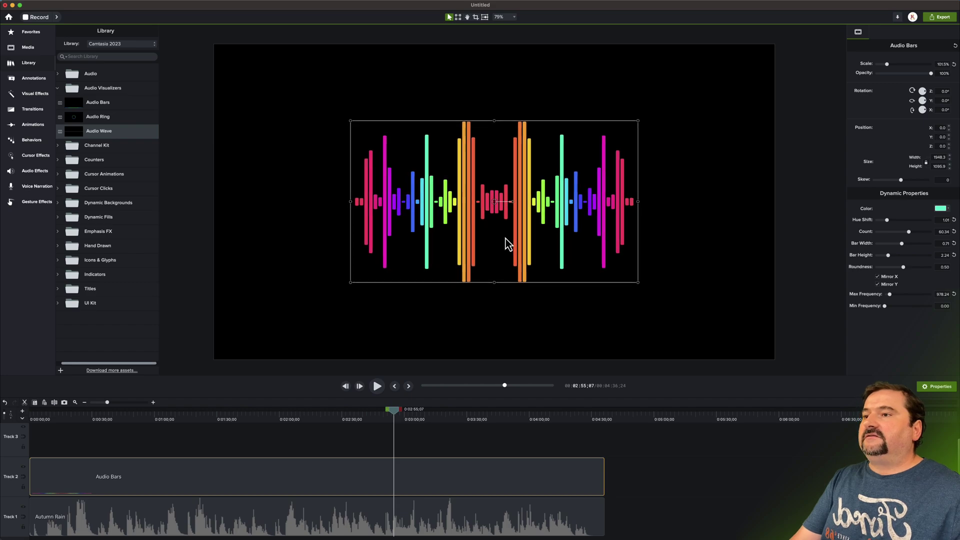
{"action": "left_click", "coordinate": [302, 242]}
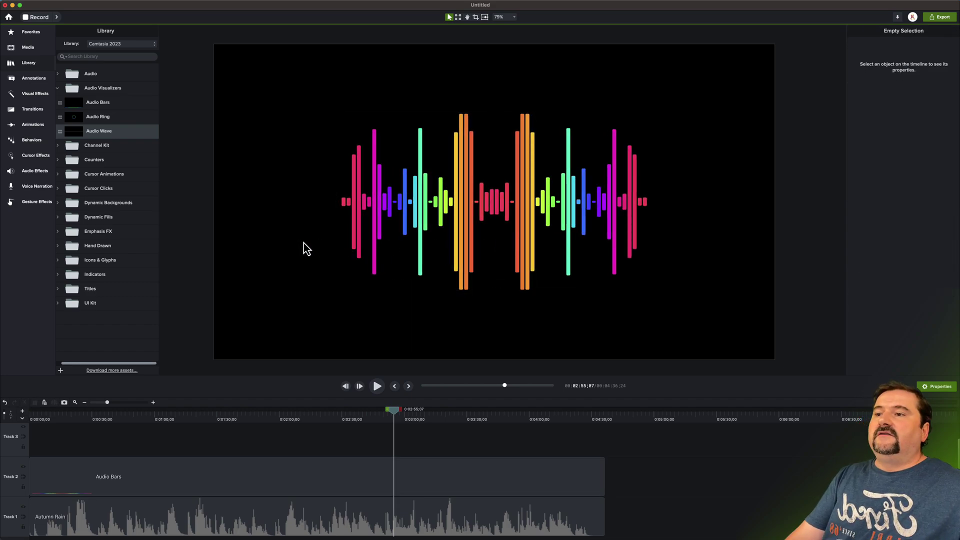
- Add an ABC text callout in white Montserrat ExtraBold at size 500
{"action": "left_click", "coordinate": [22, 79]}
{"action": "mouse_move", "coordinate": [120, 89]}
{"action": "left_mouse_down"}
{"action": "mouse_move", "coordinate": [190, 136]}
{"action": "mouse_move", "coordinate": [409, 237]}
{"action": "mouse_move", "coordinate": [714, 70]}
{"action": "left_mouse_up"}
{"action": "left_click", "coordinate": [897, 94]}
{"action": "left_click_drag", "start_coordinate": [901, 96], "coordinate": [931, 94]}
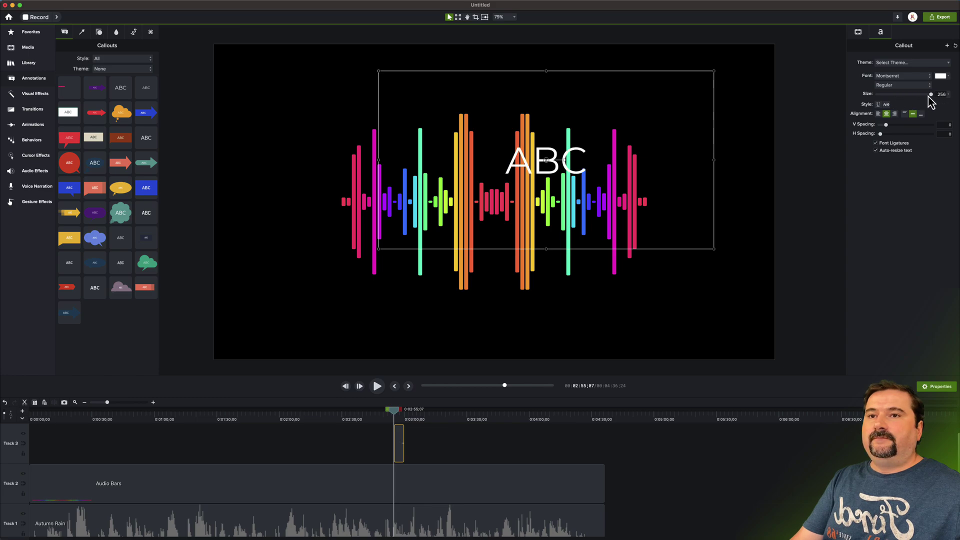
{"action": "left_click", "coordinate": [903, 85]}
{"action": "left_click", "coordinate": [892, 183]}
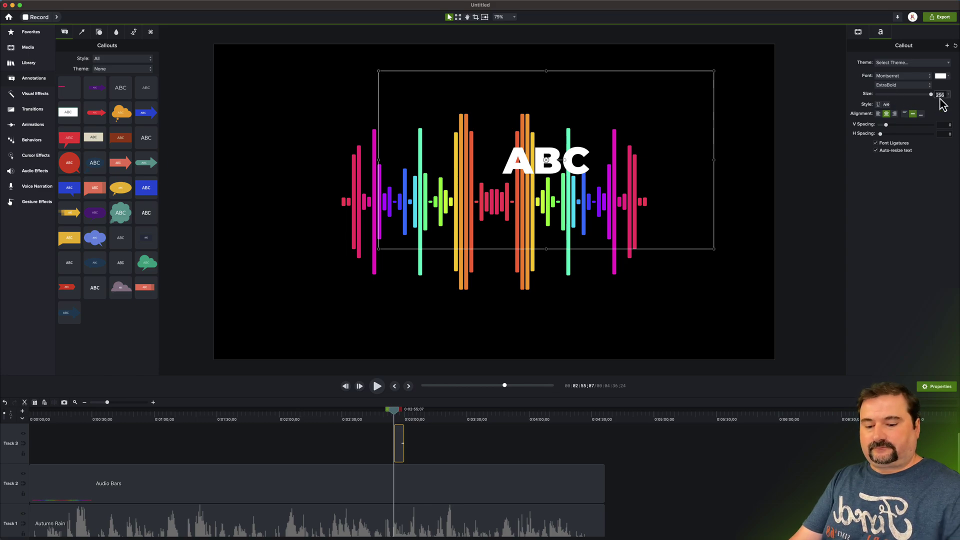
{"action": "key", "text": "Return"}
- Centre the ABC text over the bars and span its Track 3 clip the full Audio Bars length
{"action": "left_click_drag", "start_coordinate": [575, 188], "coordinate": [515, 214]}
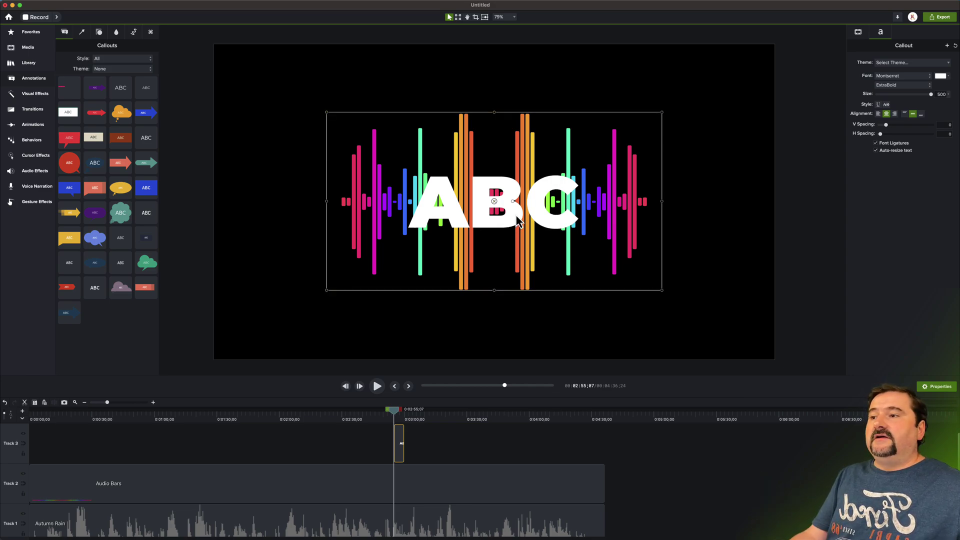
{"action": "left_click_drag", "start_coordinate": [395, 447], "coordinate": [10, 450]}
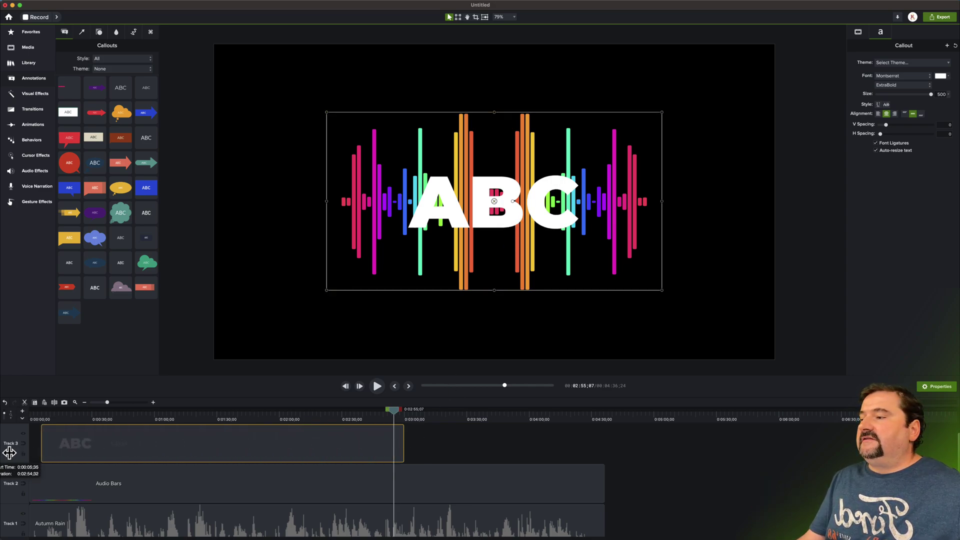
{"action": "left_click_drag", "start_coordinate": [403, 446], "coordinate": [606, 445]}
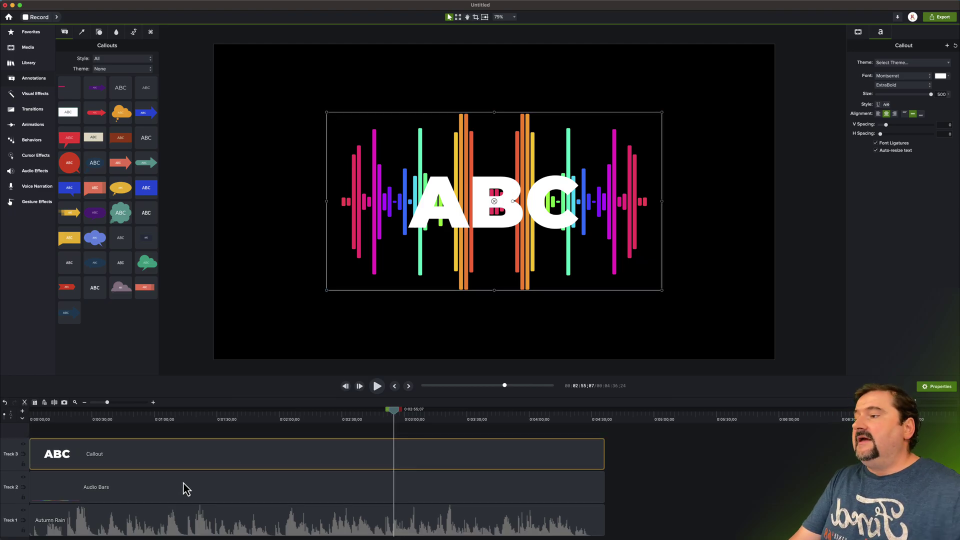
- Apply the Media Matte visual effect to the ABC text callout
{"action": "left_click", "coordinate": [32, 94]}
{"action": "scroll", "coordinate": [128, 286], "scroll_direction": "down", "scroll_amount": 3}
{"action": "scroll", "coordinate": [129, 286], "scroll_direction": "down", "scroll_amount": 2}
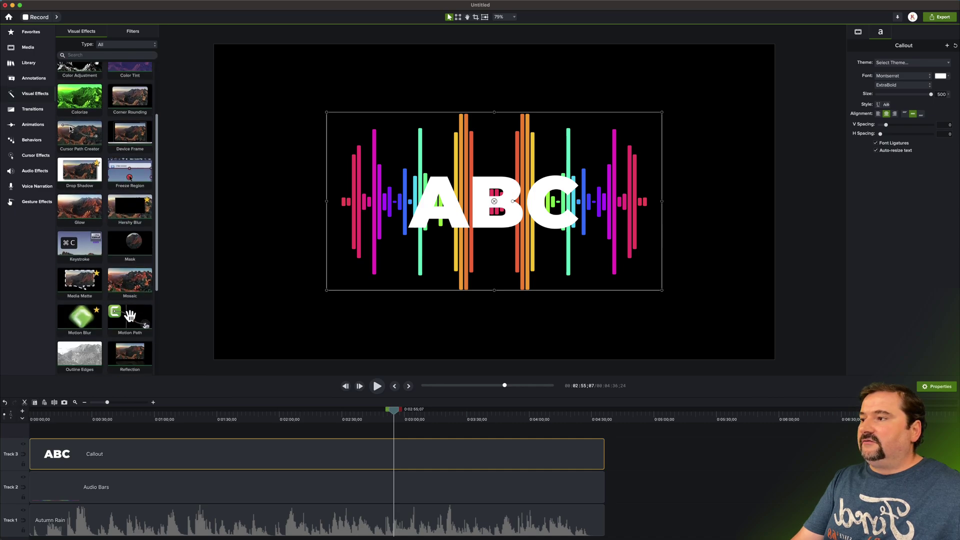
{"action": "left_click_drag", "start_coordinate": [80, 279], "coordinate": [172, 452]}
- Turn off Mirror Y on the Audio Bars, scale them to 73.8%, and lower Bar Height to 1.02
{"action": "left_click_drag", "start_coordinate": [392, 413], "coordinate": [88, 415]}
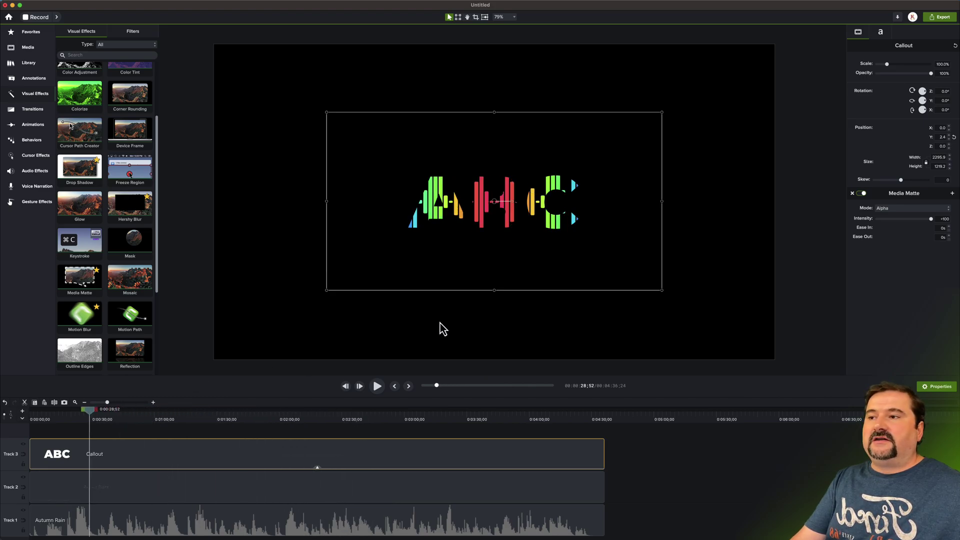
{"action": "left_click", "coordinate": [263, 501]}
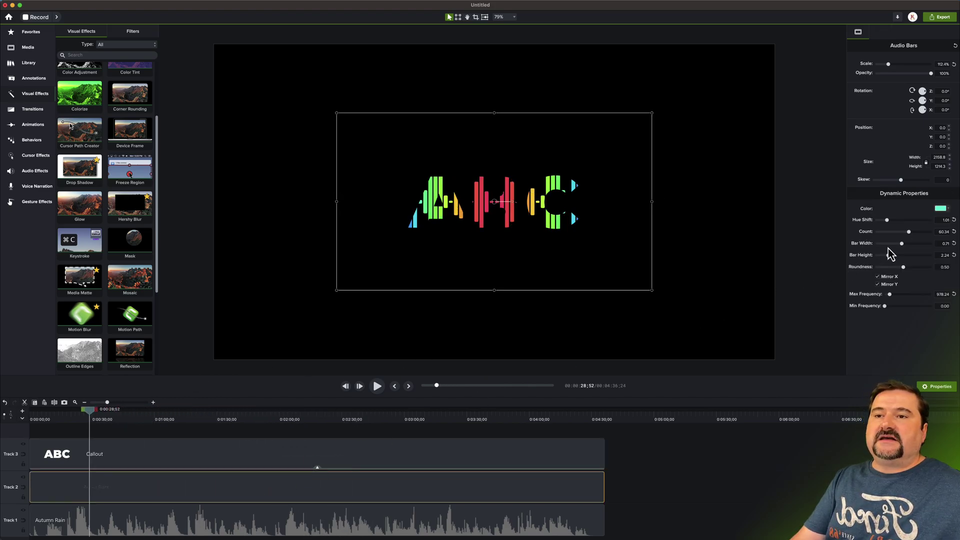
{"action": "left_click", "coordinate": [885, 284]}
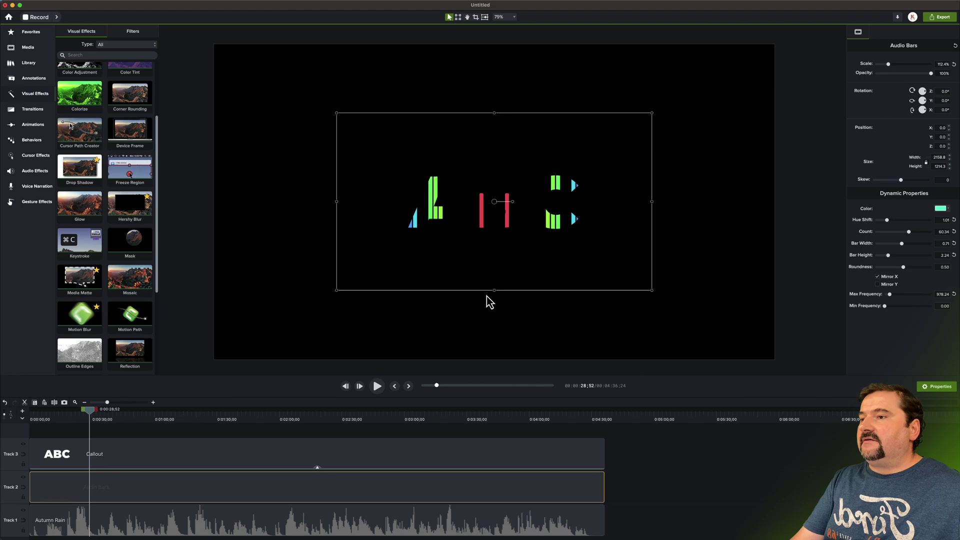
{"action": "left_click_drag", "start_coordinate": [495, 292], "coordinate": [497, 229]}
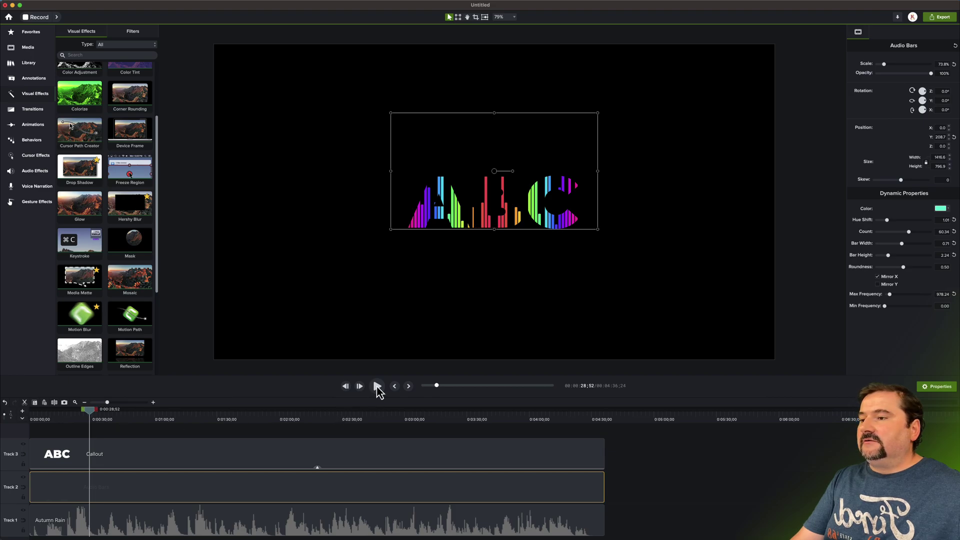
{"action": "left_click", "coordinate": [378, 388]}
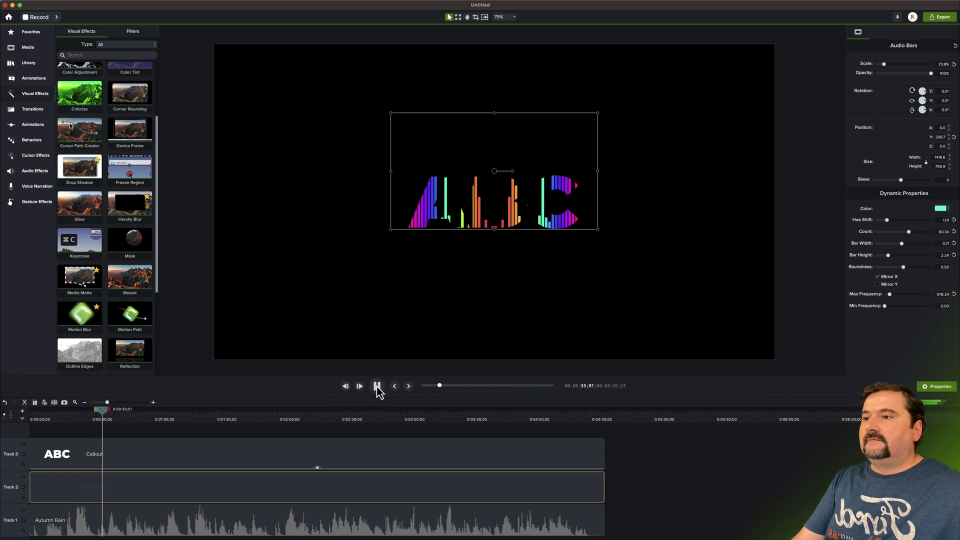
{"action": "left_click", "coordinate": [377, 386]}
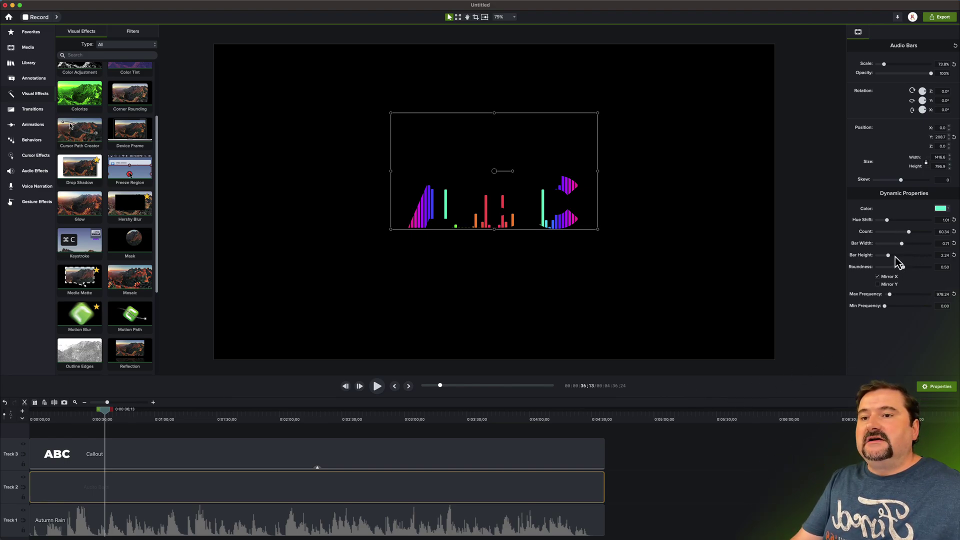
{"action": "left_click_drag", "start_coordinate": [888, 256], "coordinate": [884, 256]}
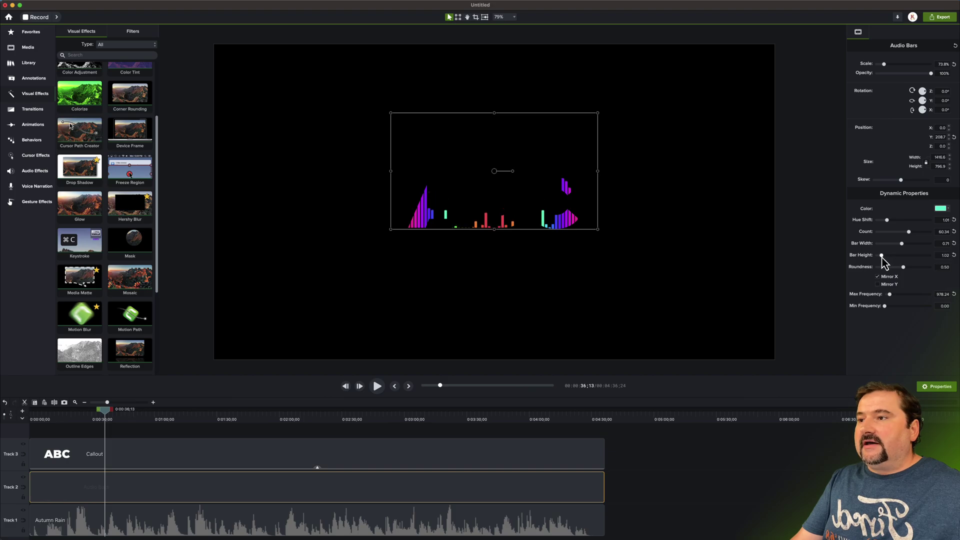
- Paste a copy of the ABC callout at the timeline start, remove its Media Matte, and place it below Audio Bars
{"action": "left_click", "coordinate": [136, 464]}
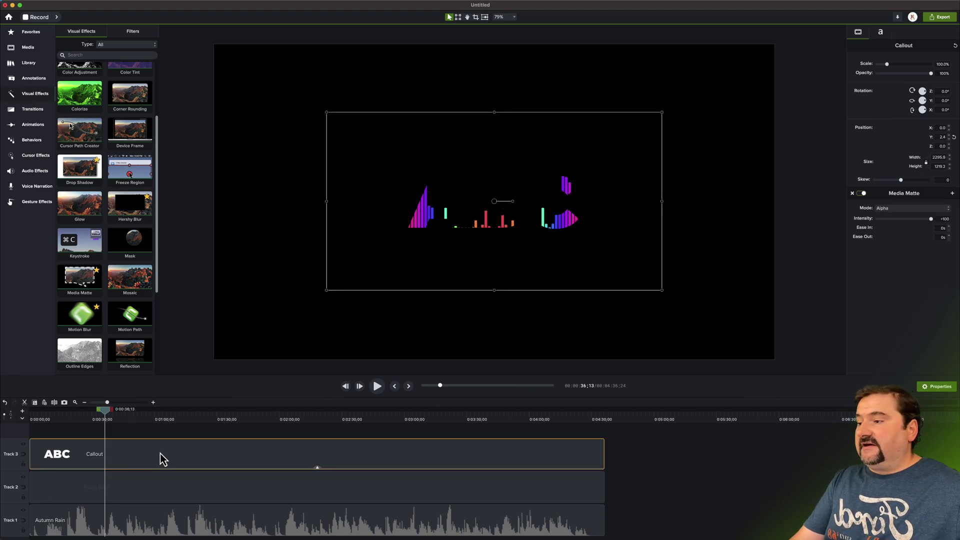
{"action": "key", "text": "super+v"}
{"action": "left_click_drag", "start_coordinate": [209, 448], "coordinate": [129, 449]}
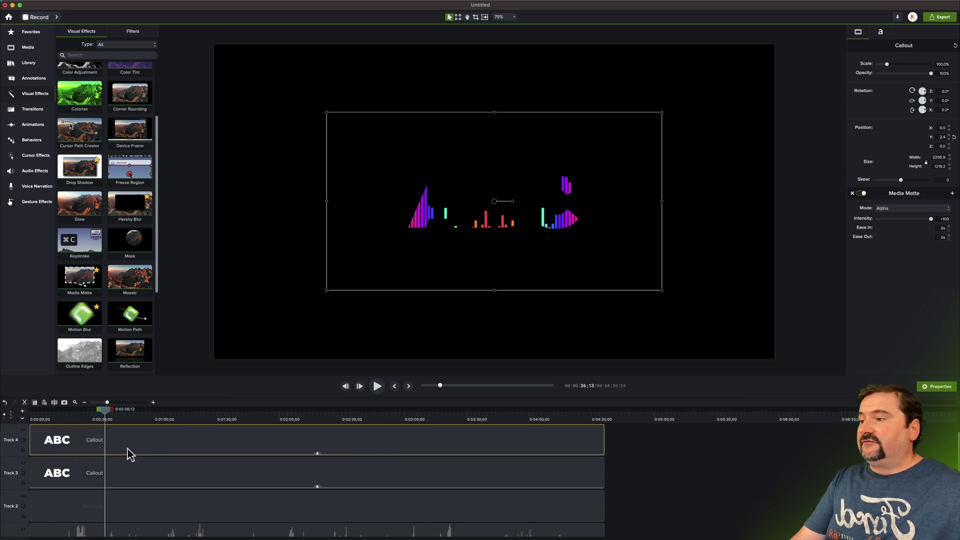
{"action": "left_click", "coordinate": [853, 194]}
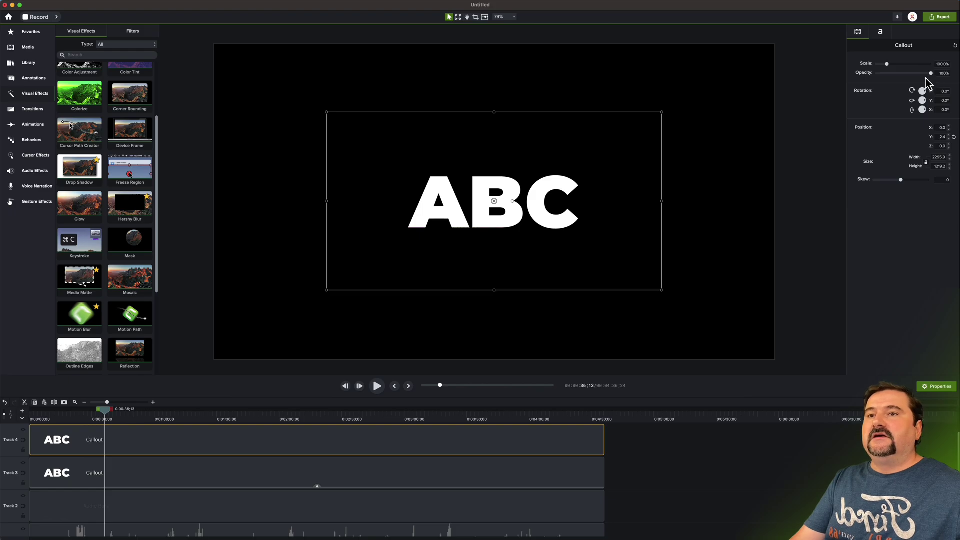
{"action": "left_click_drag", "start_coordinate": [6, 450], "coordinate": [3, 511]}
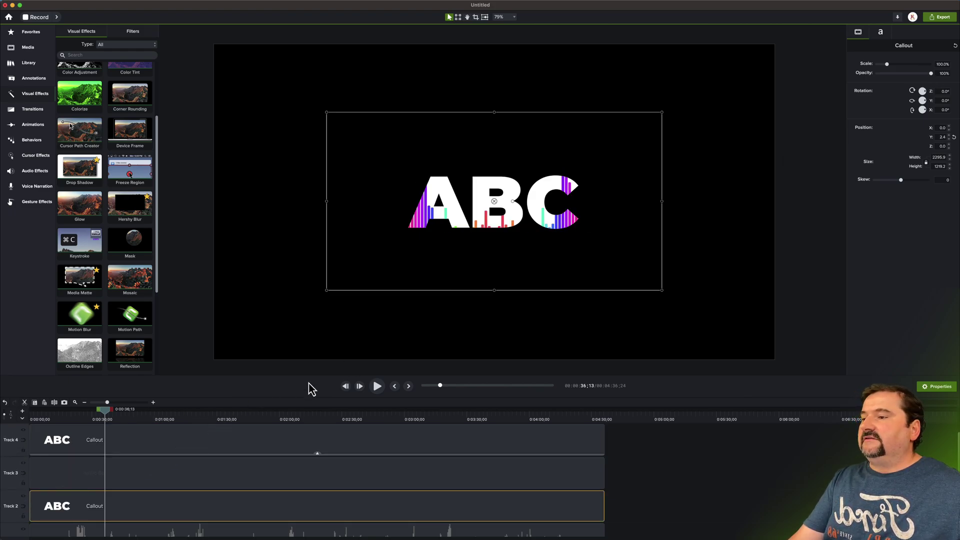
{"action": "left_click", "coordinate": [377, 387]}
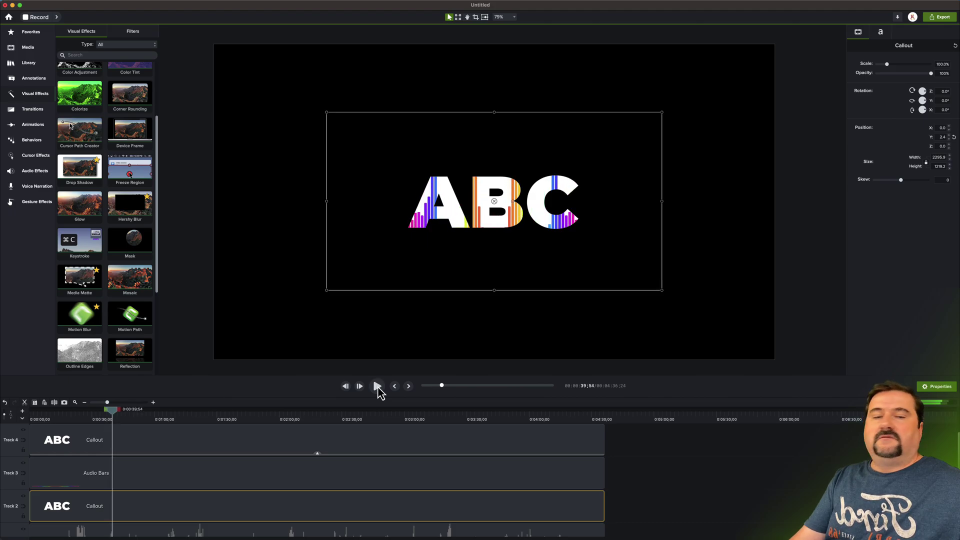
- Move the Audio Bars track above the ABC text and remove the text's Media Matte
{"action": "left_click", "coordinate": [125, 473]}
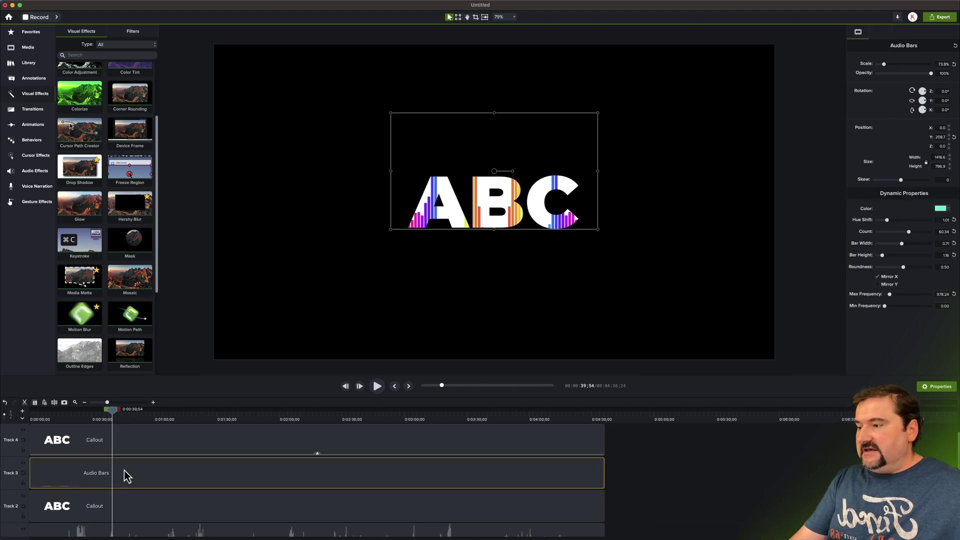
{"action": "left_click_drag", "start_coordinate": [13, 488], "coordinate": [15, 450]}
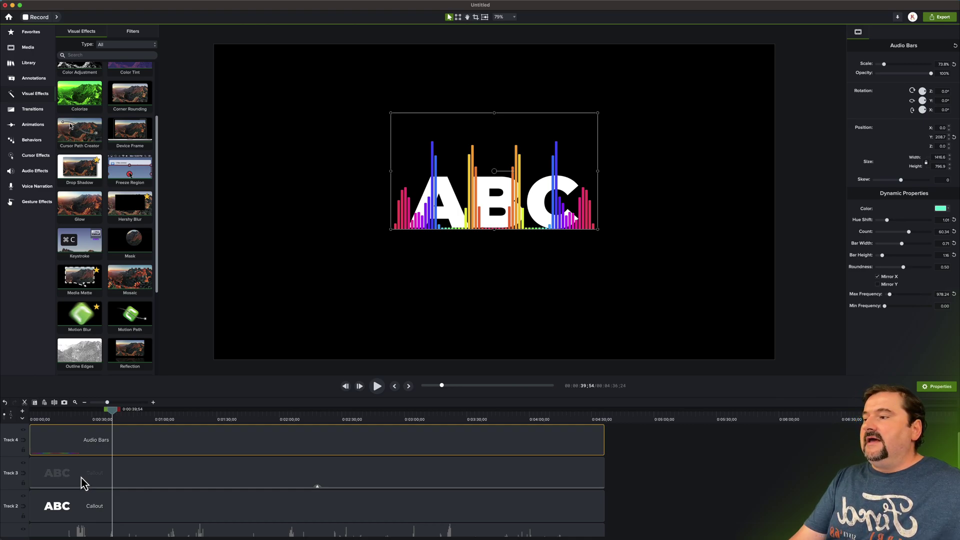
{"action": "left_click", "coordinate": [81, 479]}
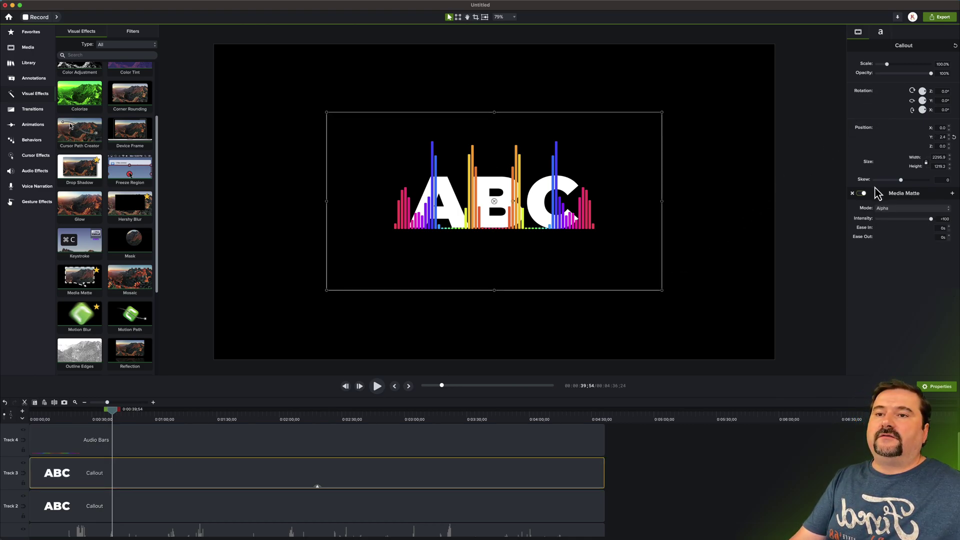
{"action": "left_click", "coordinate": [852, 193]}
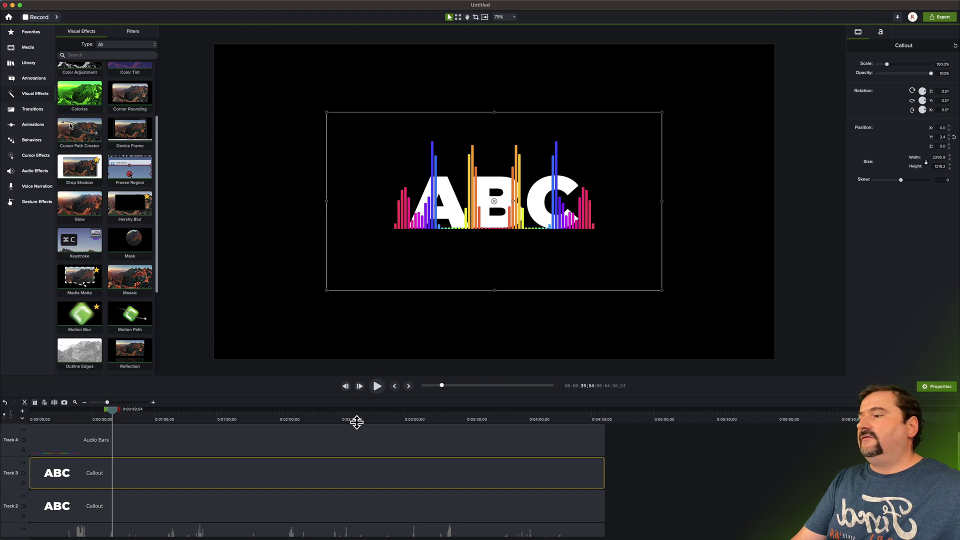
- Apply Media Matte to the Audio Bars and remove the empty Track 2
{"action": "left_click_drag", "start_coordinate": [83, 277], "coordinate": [95, 457]}
{"action": "left_click", "coordinate": [70, 516]}
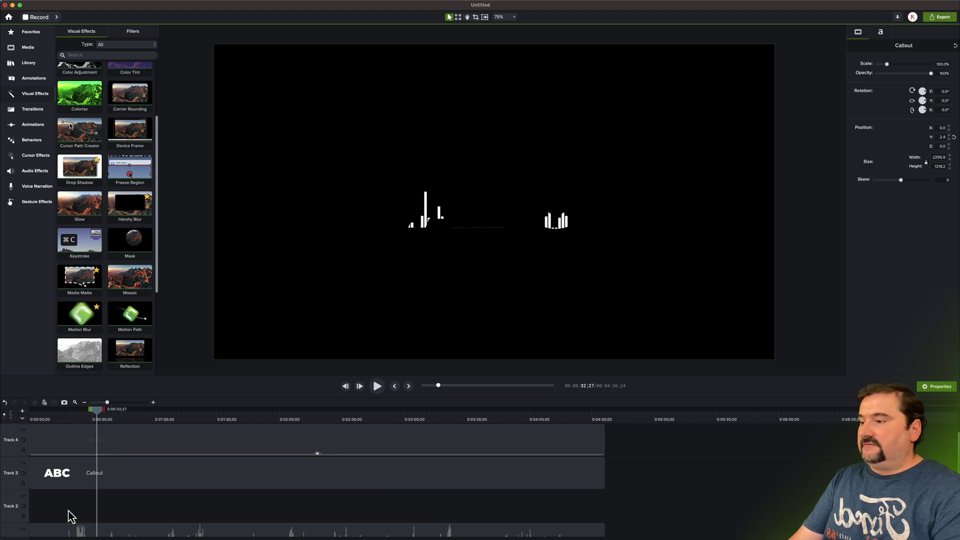
{"action": "right_click", "coordinate": [14, 515]}
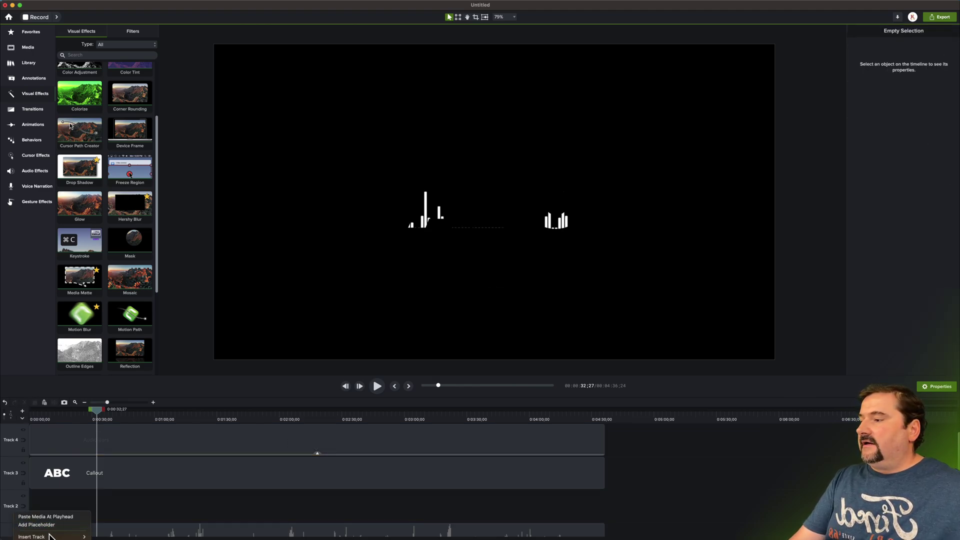
{"action": "left_click", "coordinate": [115, 525]}
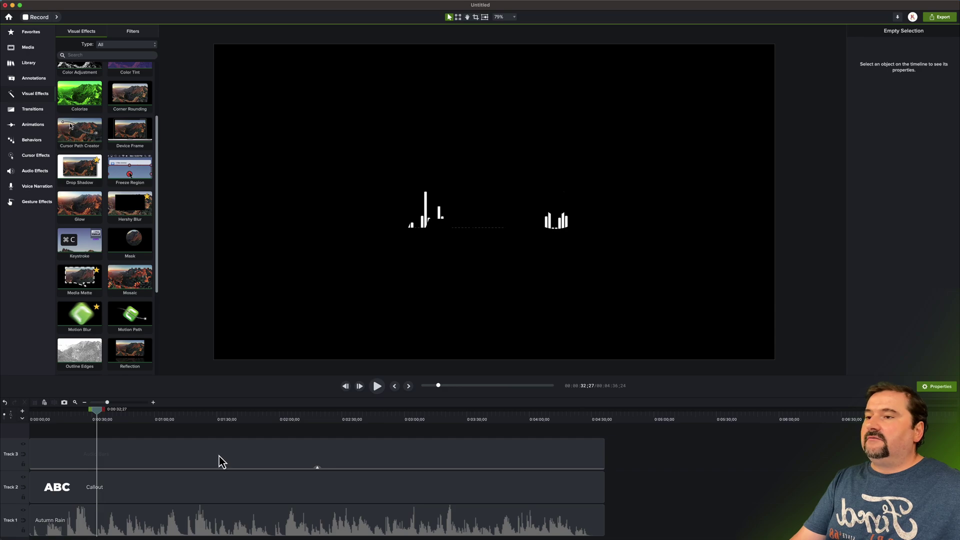
{"action": "left_click", "coordinate": [378, 392]}
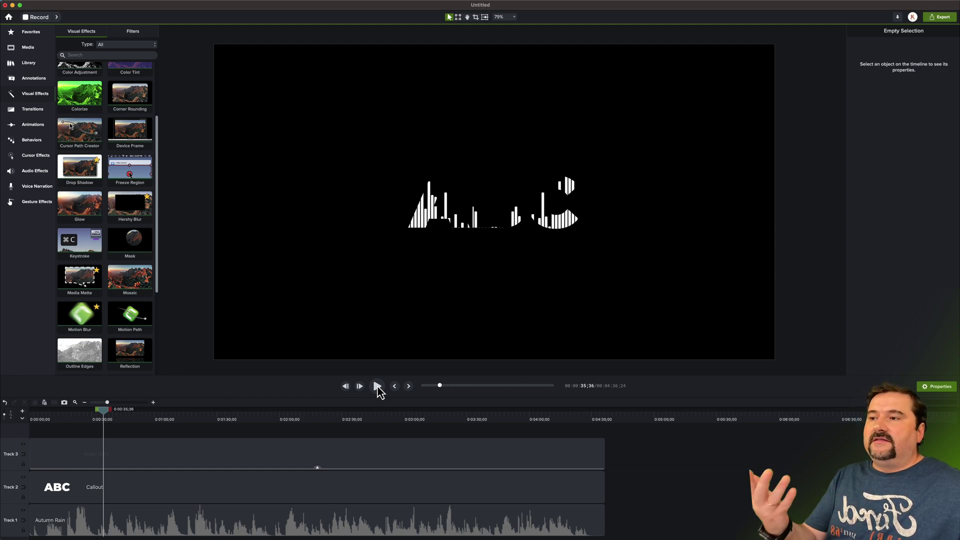
{"action": "left_click_drag", "start_coordinate": [103, 410], "coordinate": [317, 410]}
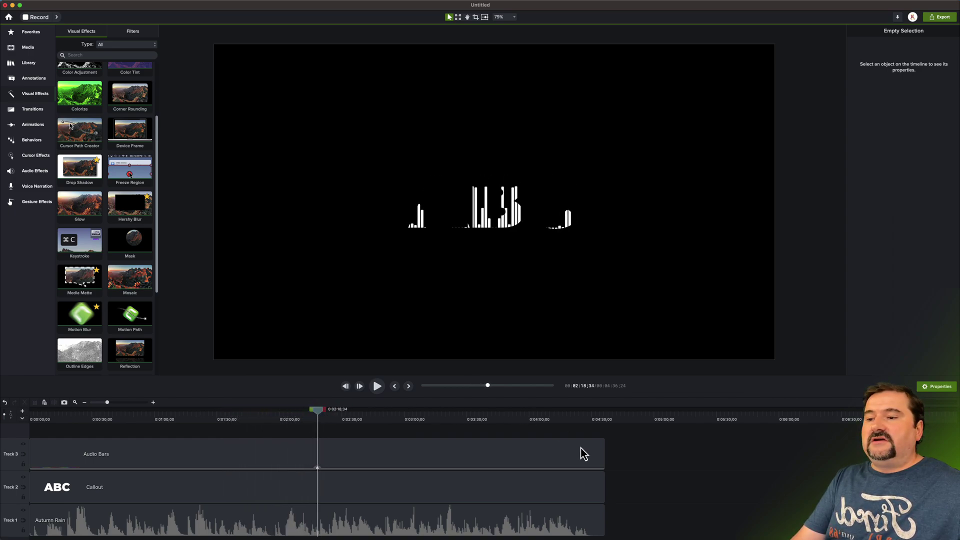
{"action": "scroll", "coordinate": [509, 476], "scroll_direction": "down", "scroll_amount": 3}
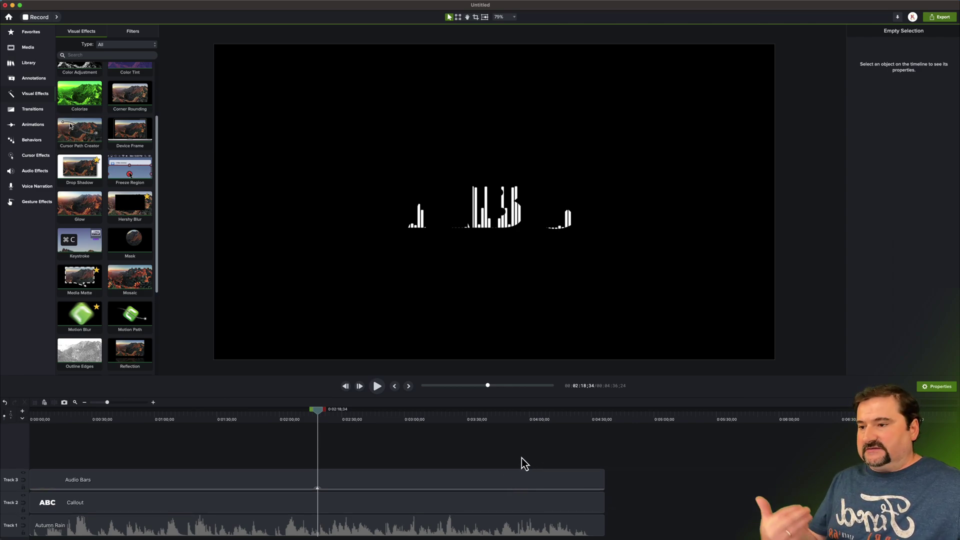
- Paste an Audio Bars copy at the timeline start without Media Matte, then preview from about 2:06
{"action": "left_click", "coordinate": [278, 488]}
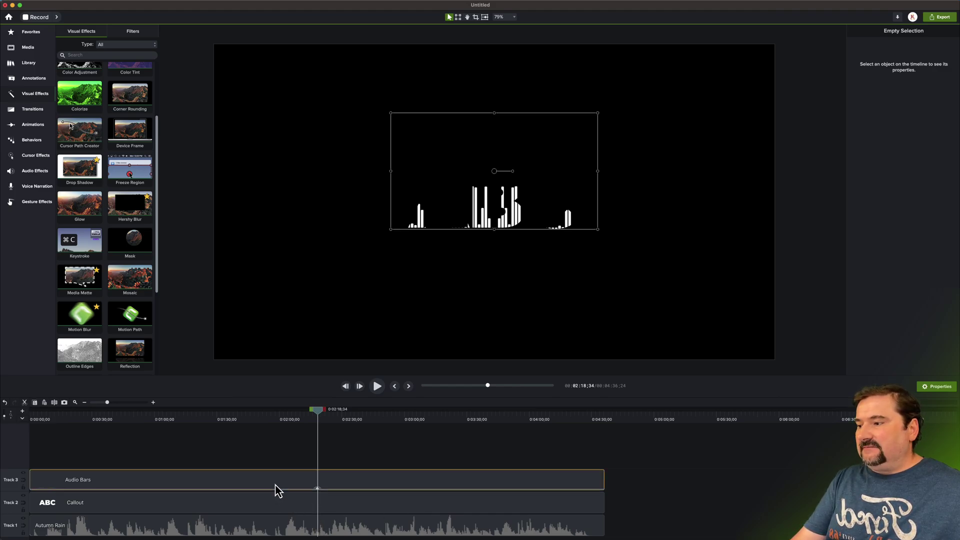
{"action": "key", "text": "super+c"}
{"action": "key", "text": "super+v"}
{"action": "left_click_drag", "start_coordinate": [311, 468], "coordinate": [103, 460]}
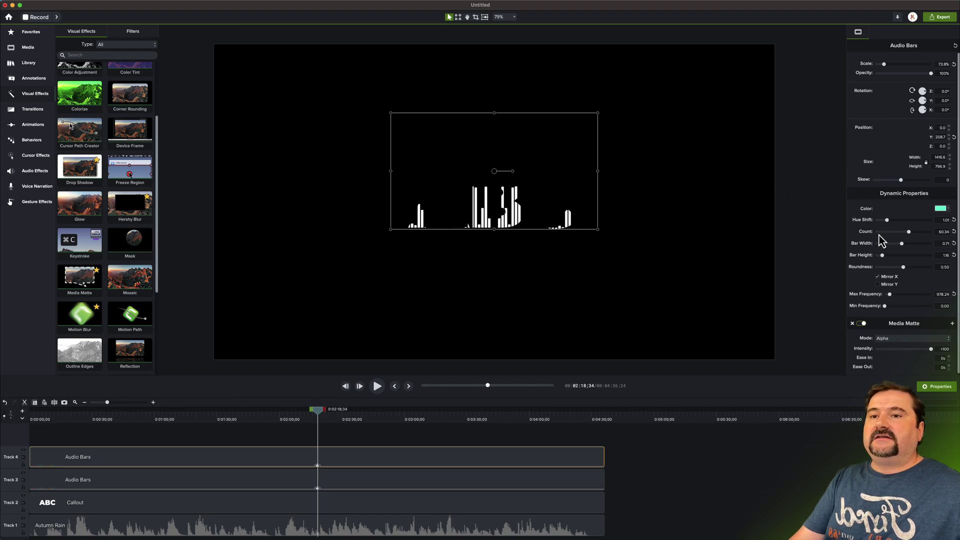
{"action": "left_click", "coordinate": [852, 323]}
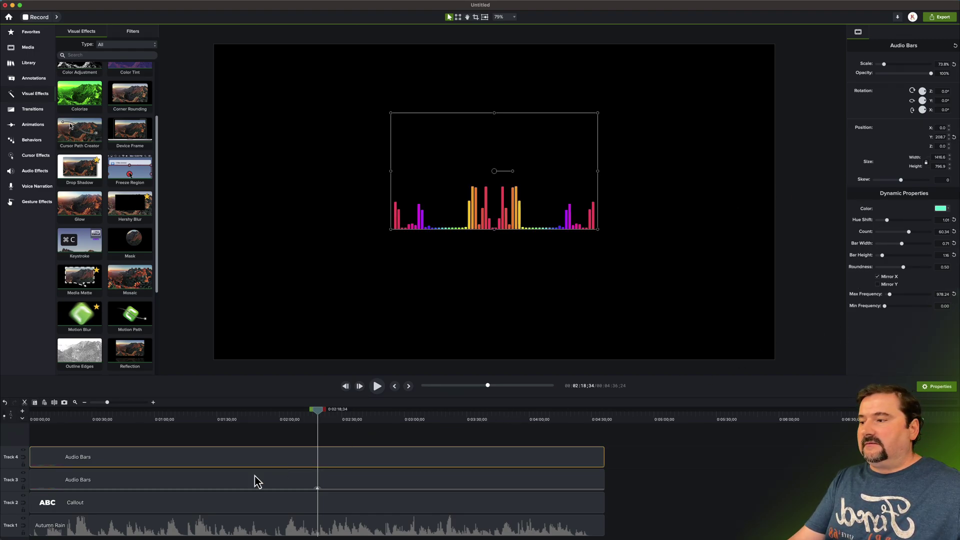
{"action": "left_click", "coordinate": [314, 414]}
{"action": "left_click_drag", "start_coordinate": [314, 418], "coordinate": [293, 419]}
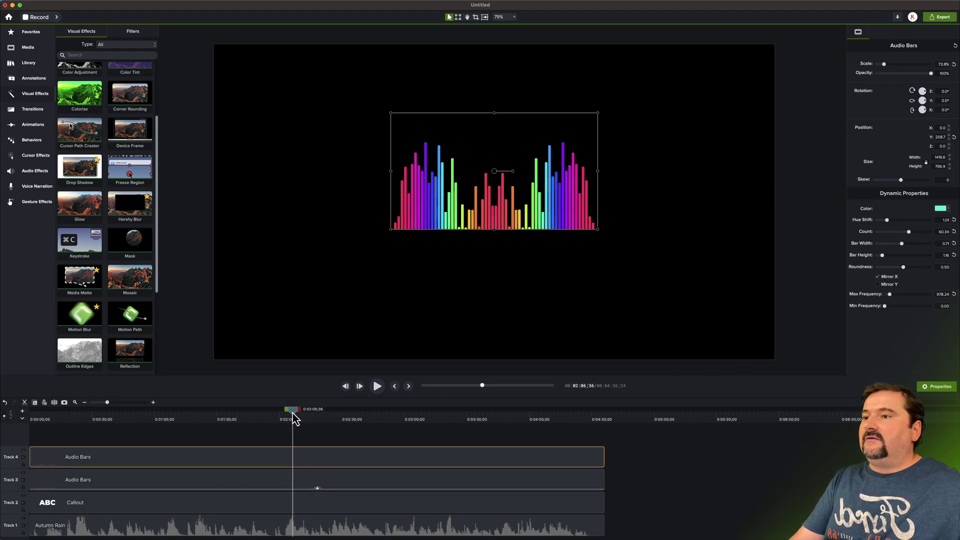
{"action": "left_click", "coordinate": [11, 478]}
{"action": "key", "text": "space"}
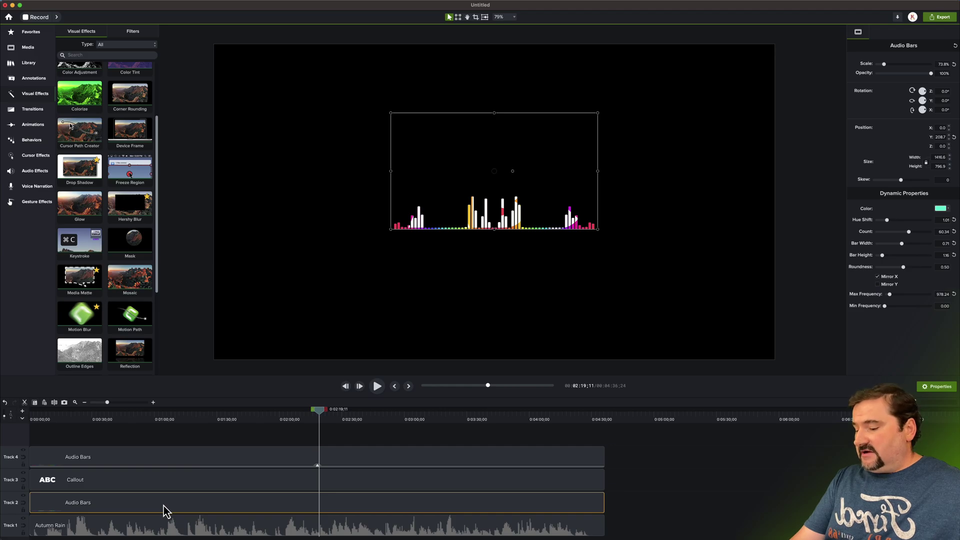
- Paste another Audio Bars copy at the start, rotate it 180°, move it below the baseline, and make it semi-transparent
{"action": "key", "text": "super+v"}
{"action": "left_click_drag", "start_coordinate": [387, 443], "coordinate": [95, 445]}
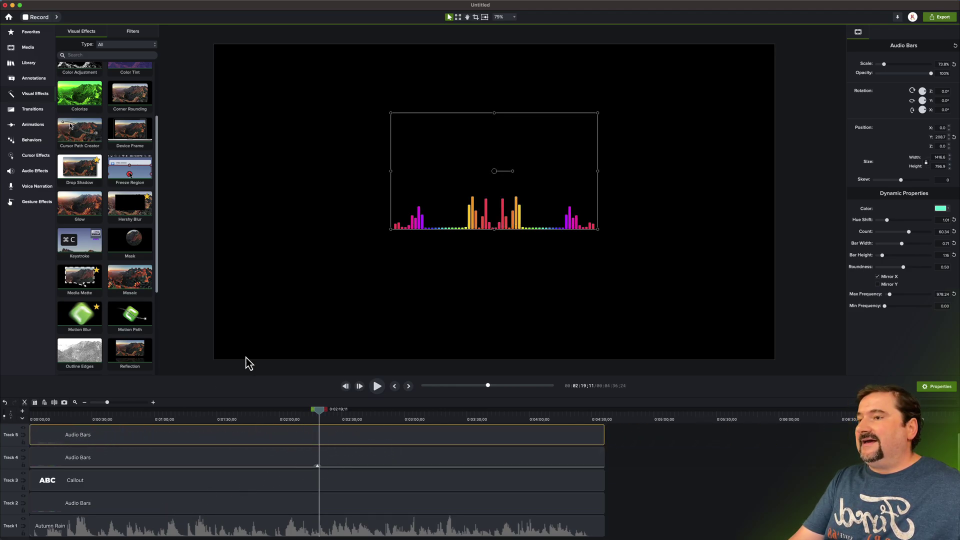
{"action": "left_click_drag", "start_coordinate": [514, 173], "coordinate": [445, 166]}
{"action": "left_click_drag", "start_coordinate": [519, 128], "coordinate": [516, 237]}
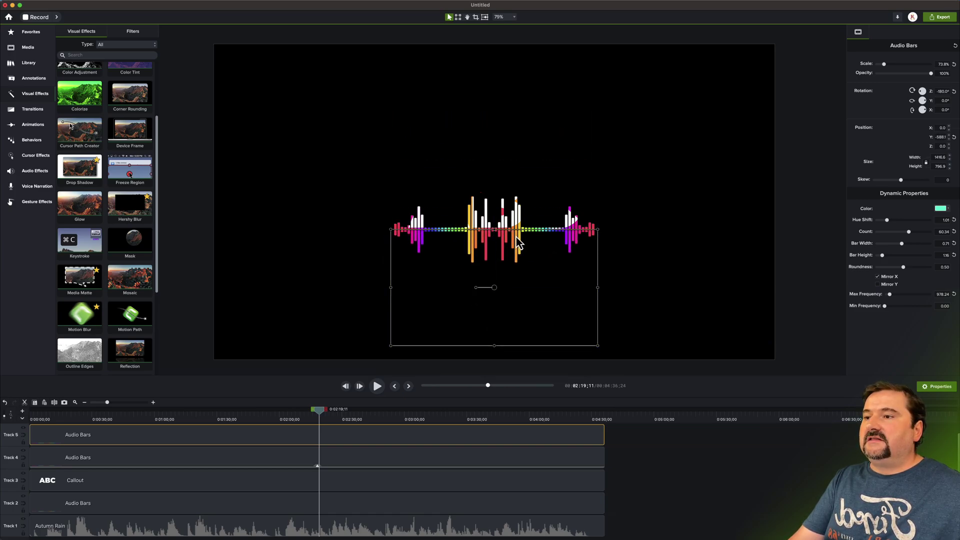
{"action": "left_click_drag", "start_coordinate": [932, 73], "coordinate": [904, 73]}
{"action": "left_click", "coordinate": [815, 200]}
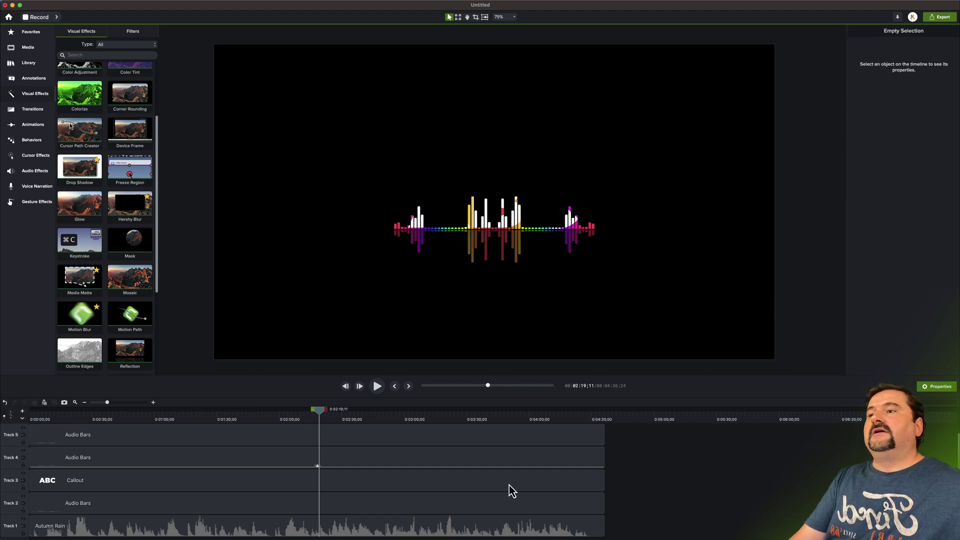